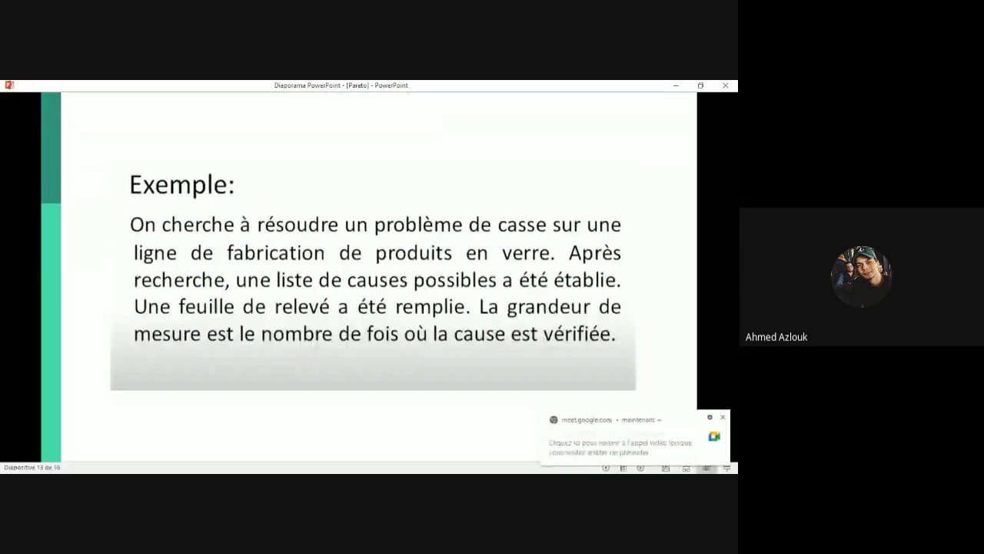
- Dismiss the meeting notification and advance the slideshow through the glass-breakage example and its table of causes
left_click(723, 417)
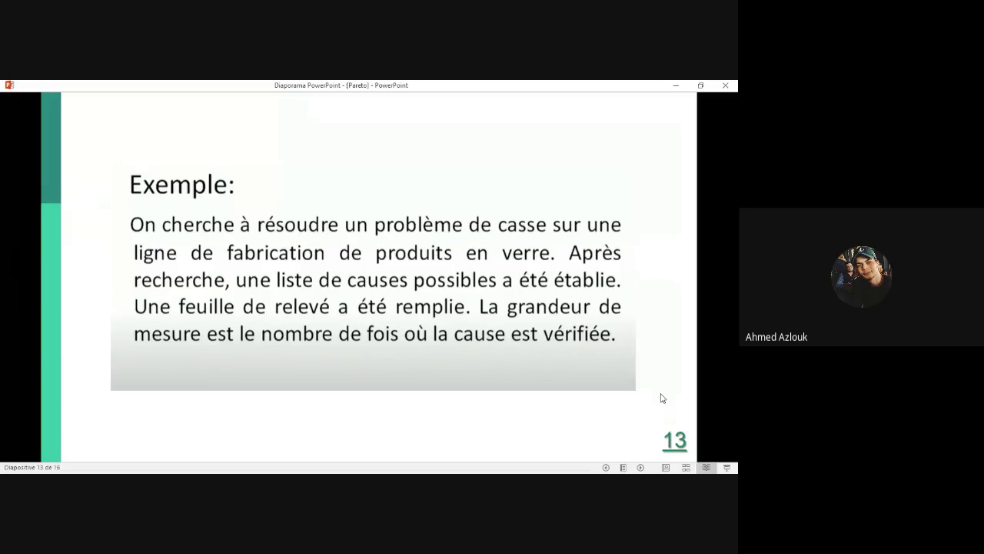
left_click(589, 378)
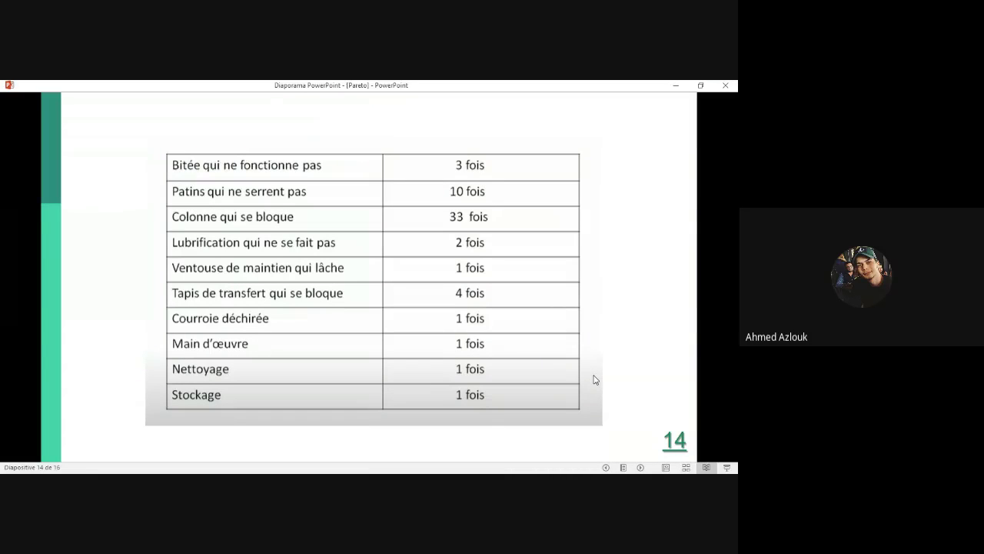
left_click(594, 379)
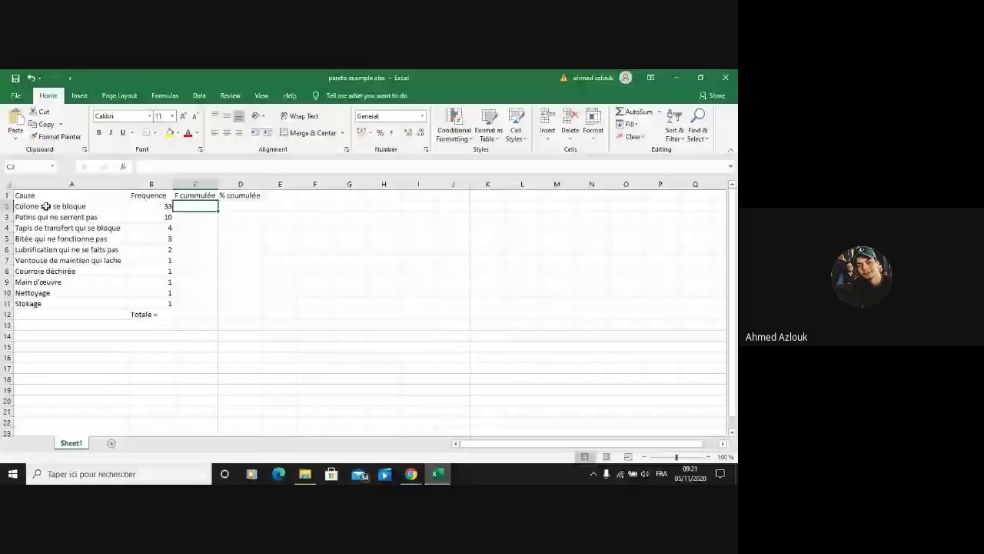
- In the Excel Pareto workbook, examine the causes and frequencies in A2:B11 and the % coumulée column
left_click_drag(46, 206, 158, 301)
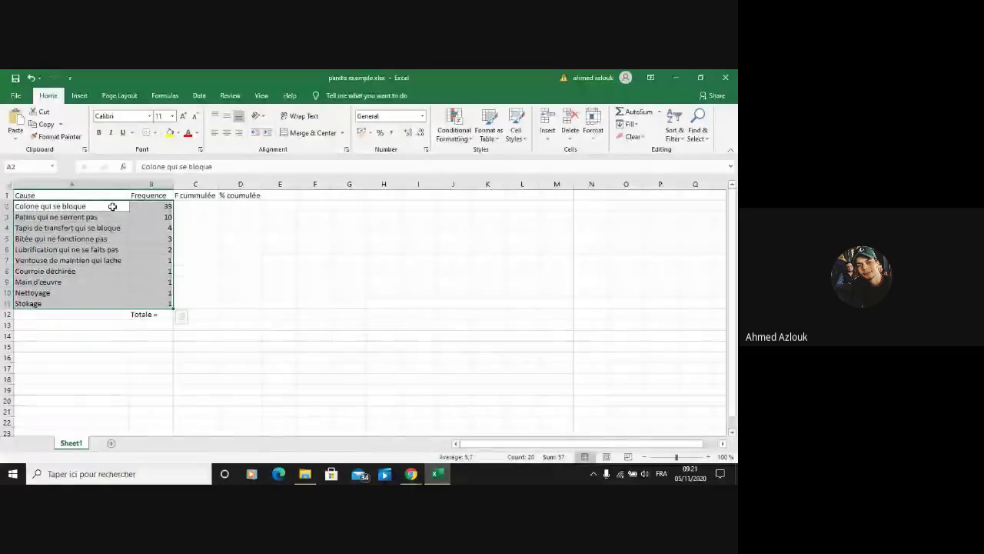
left_click(141, 208)
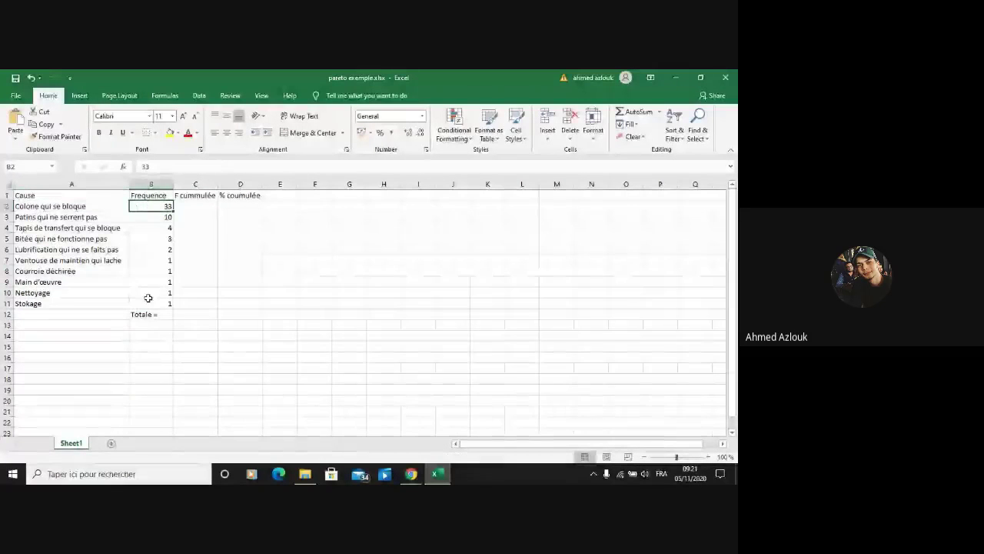
left_click(150, 303)
left_click(76, 206)
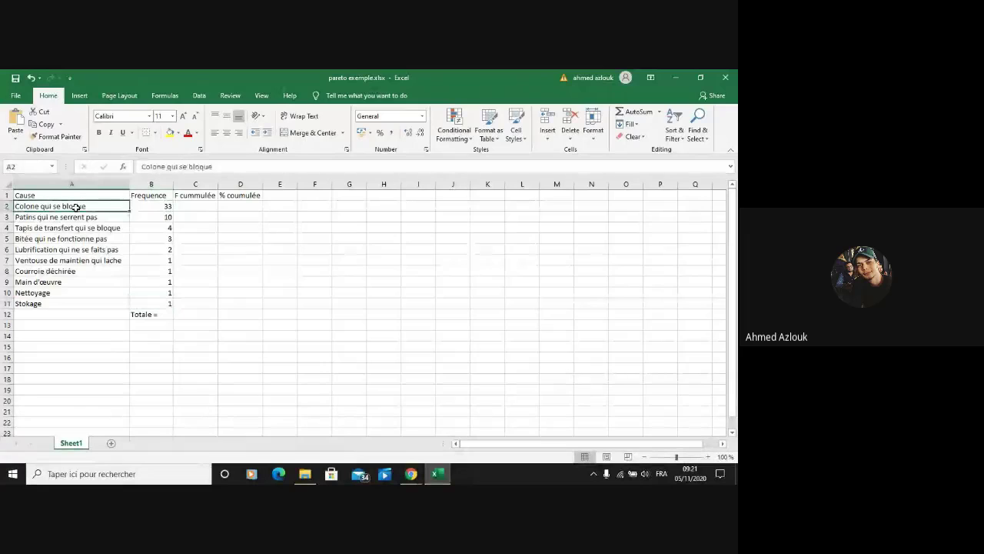
left_click(141, 205)
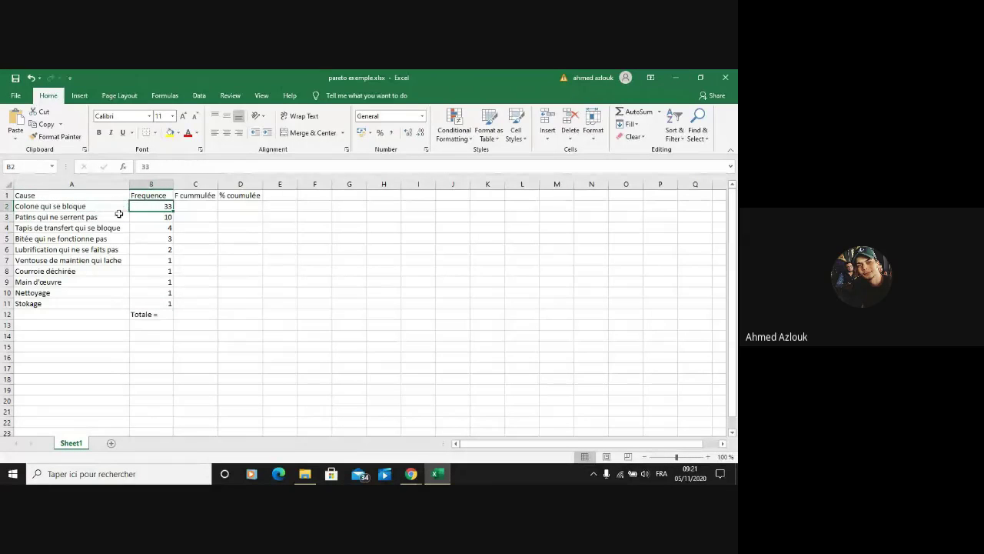
left_click(78, 311)
left_click(77, 305)
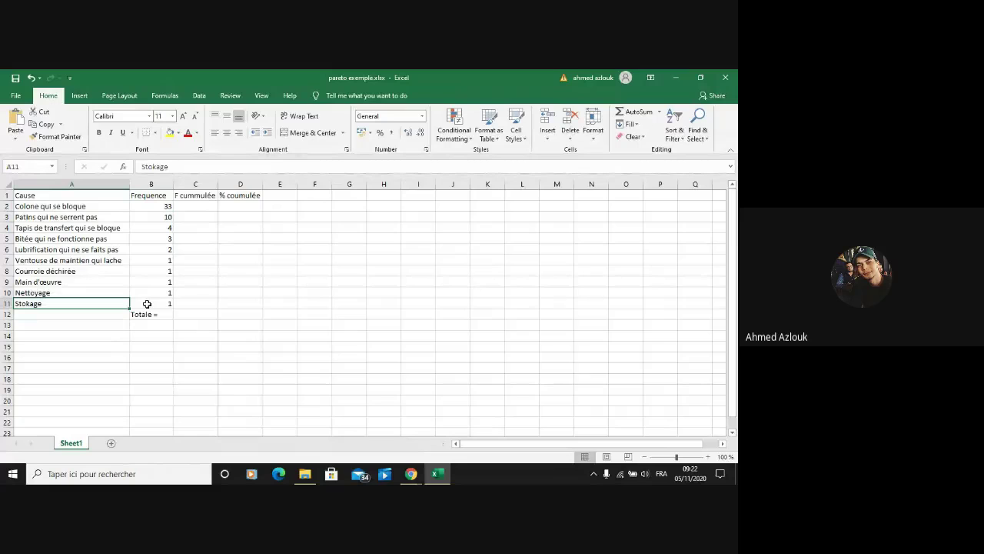
left_click(141, 305)
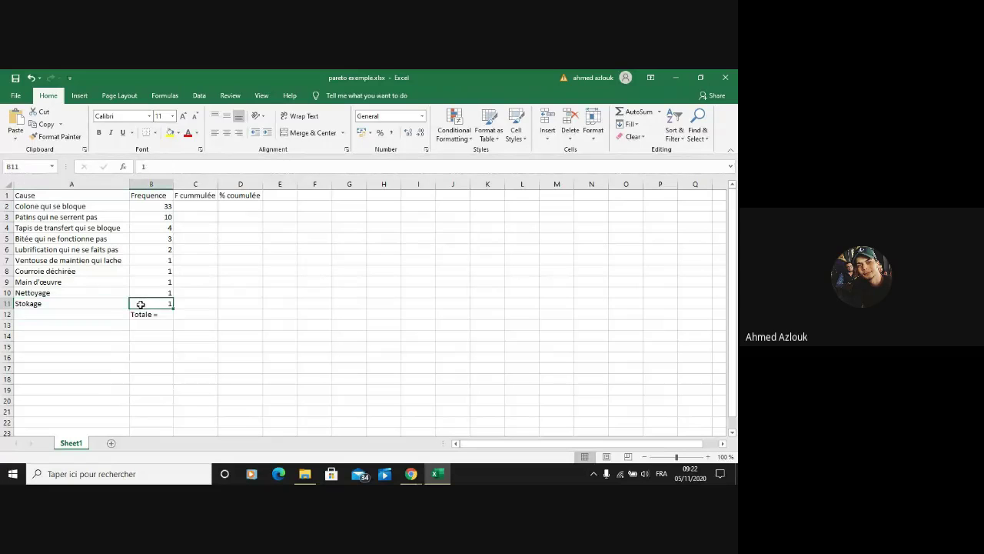
left_click(108, 305)
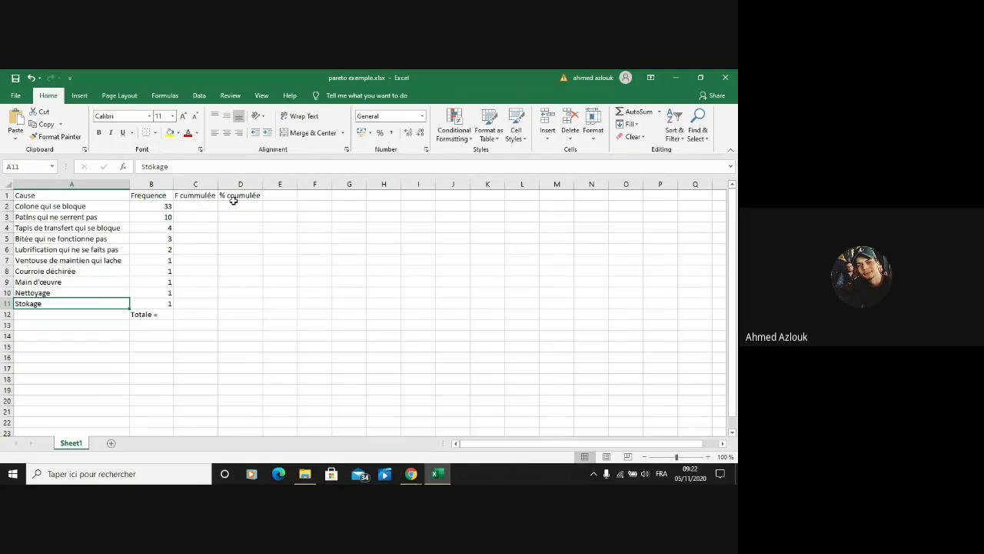
left_click_drag(241, 196, 253, 306)
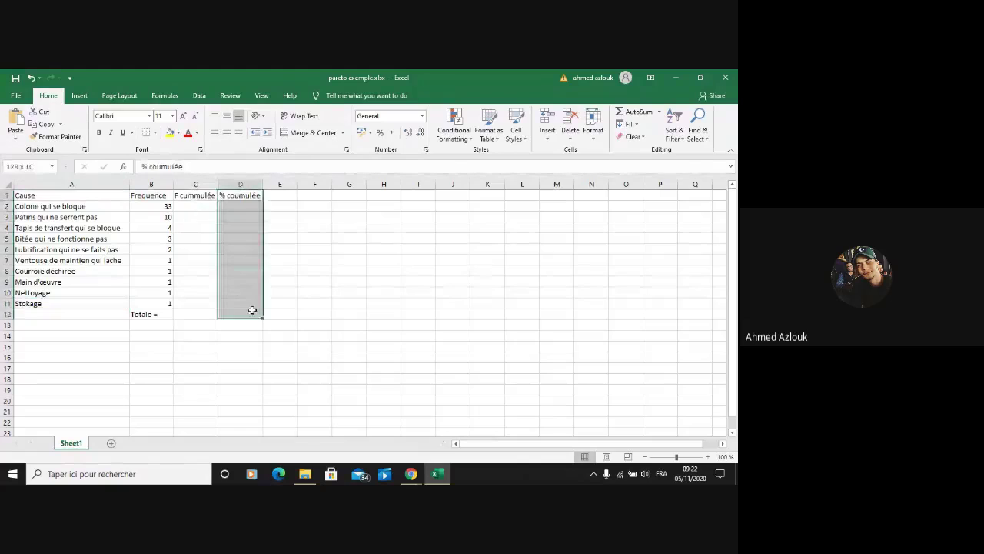
- Enter 33 as the cumulative frequency of the first cause in C2
left_click(194, 210)
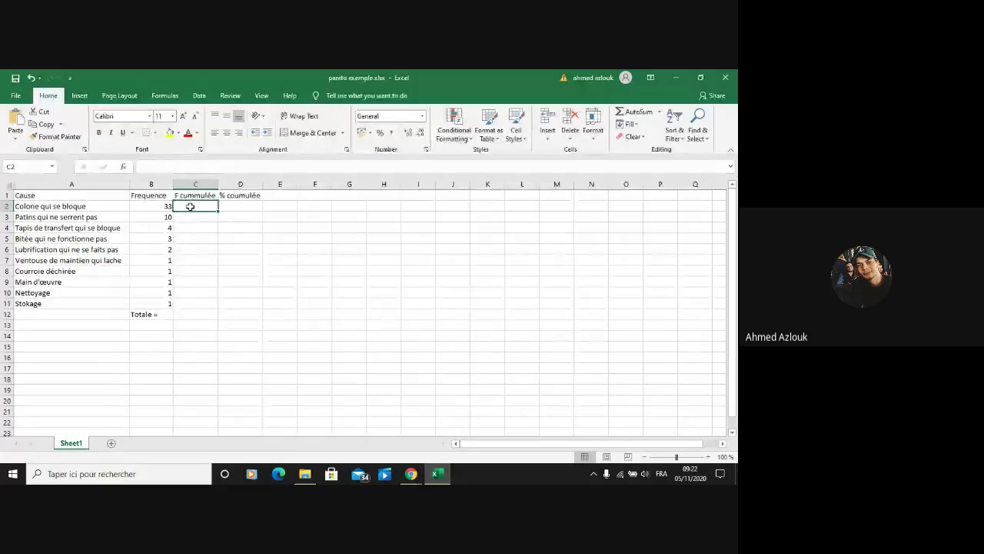
type("33")
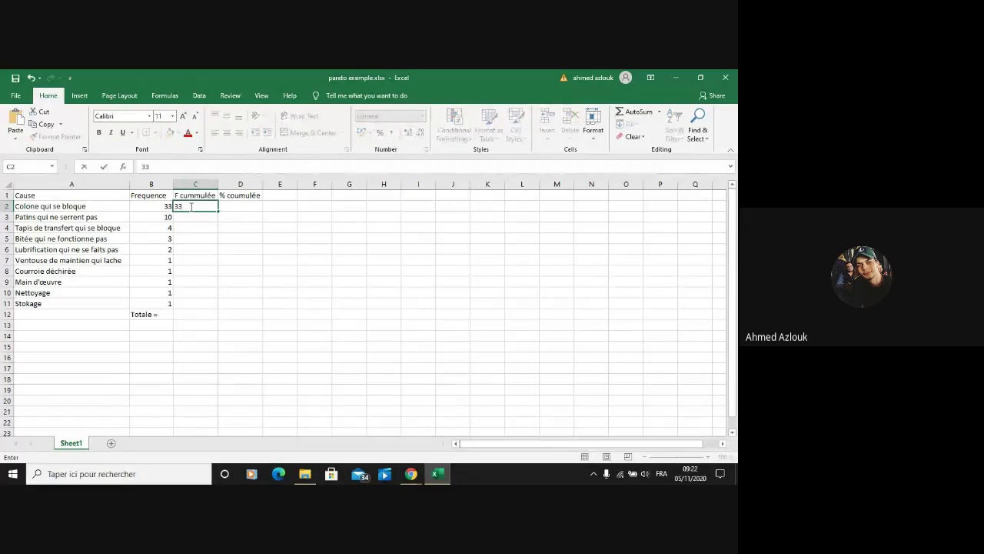
key("Return")
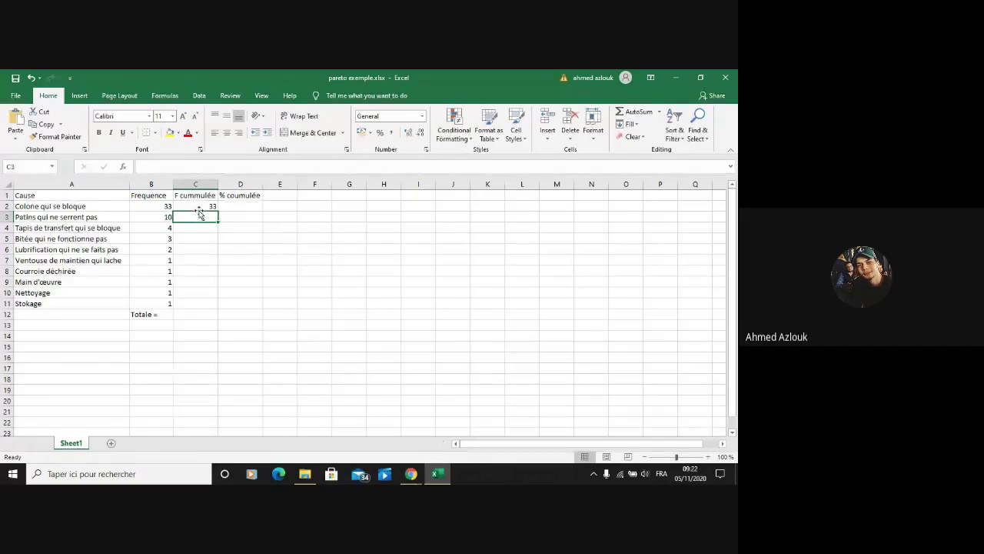
left_click(198, 205)
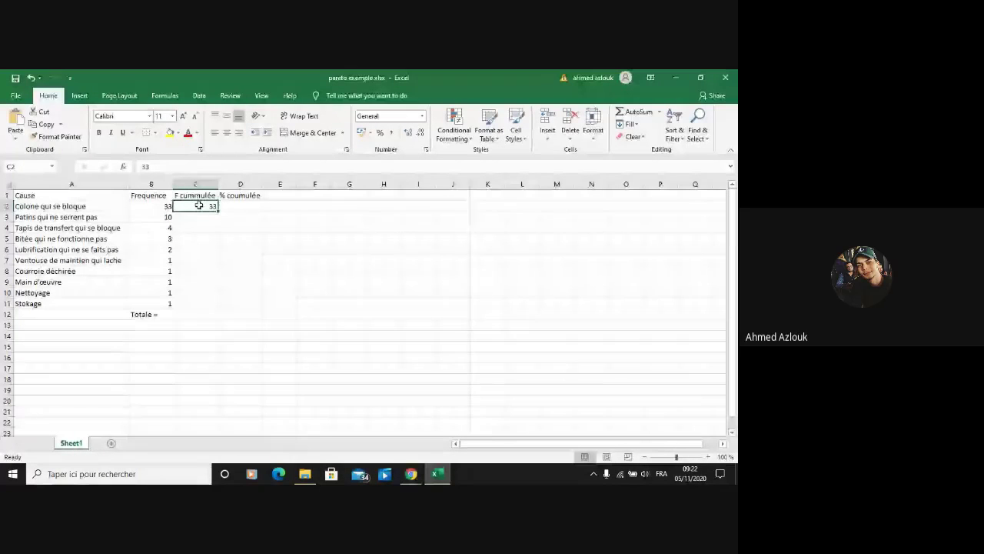
double_click(199, 205)
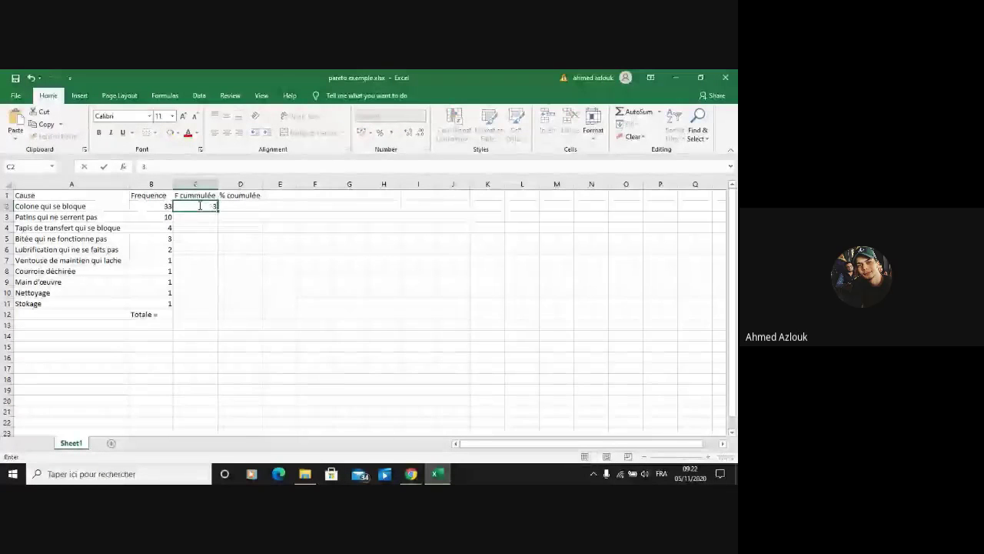
type("+")
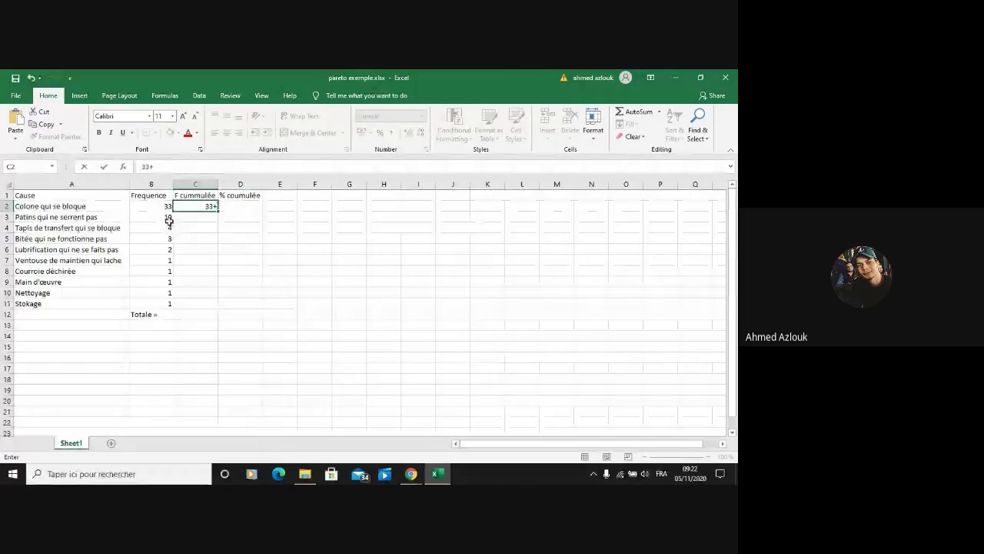
key("Return")
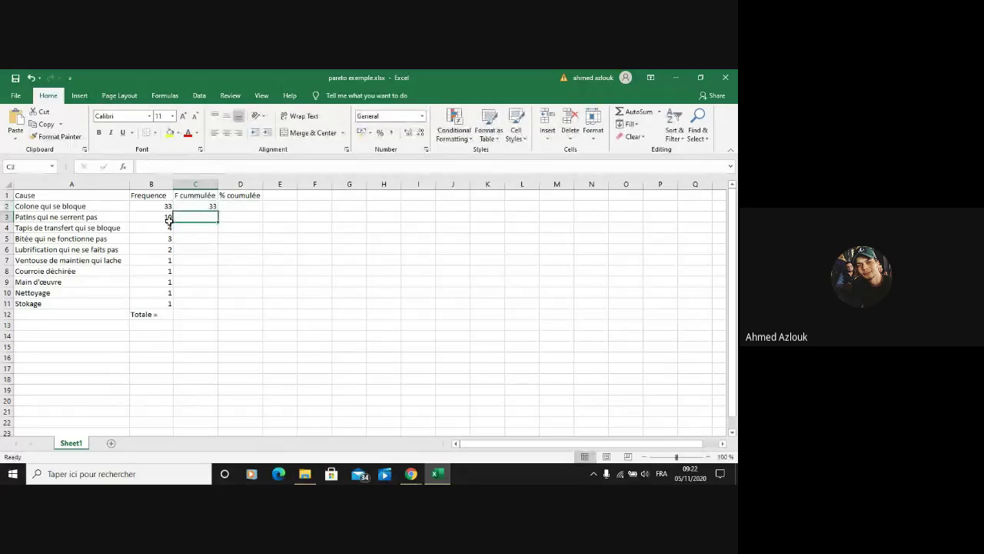
- Enter 33 in C3 as the starting value for the second cause's cumulative frequency
type("33")
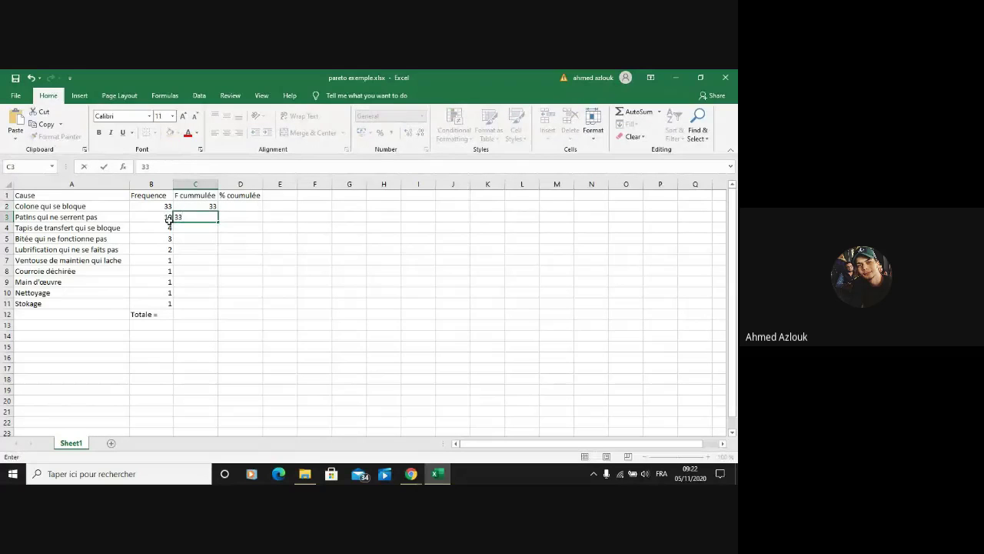
left_click(169, 219)
double_click(167, 218)
type("+")
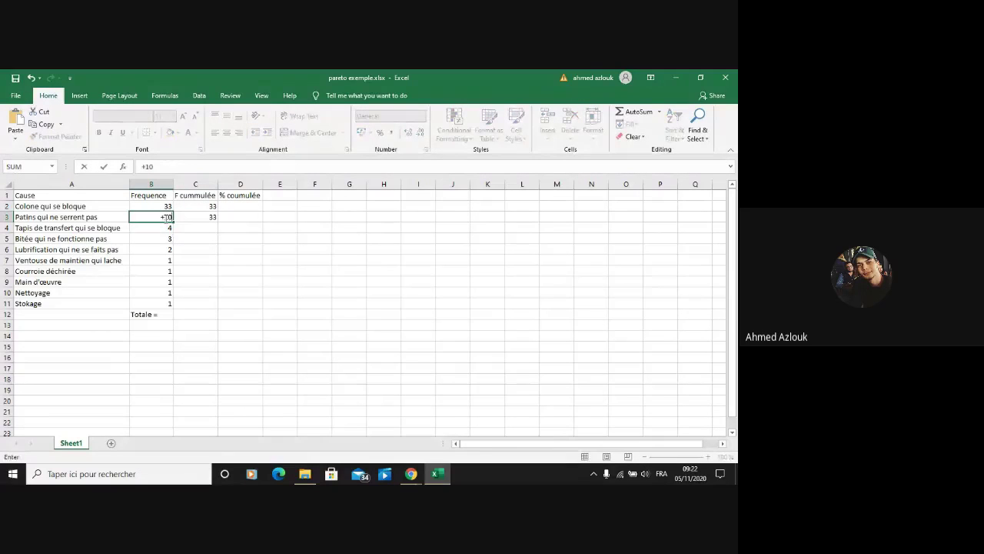
key("Left")
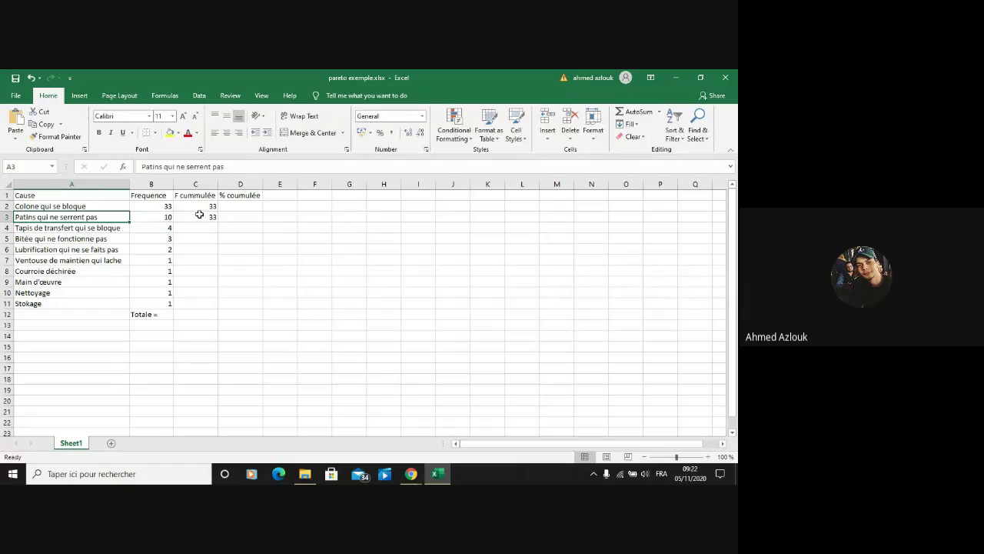
- Extend the entry in C3 to the sum 33+10
left_click(204, 215)
double_click(204, 217)
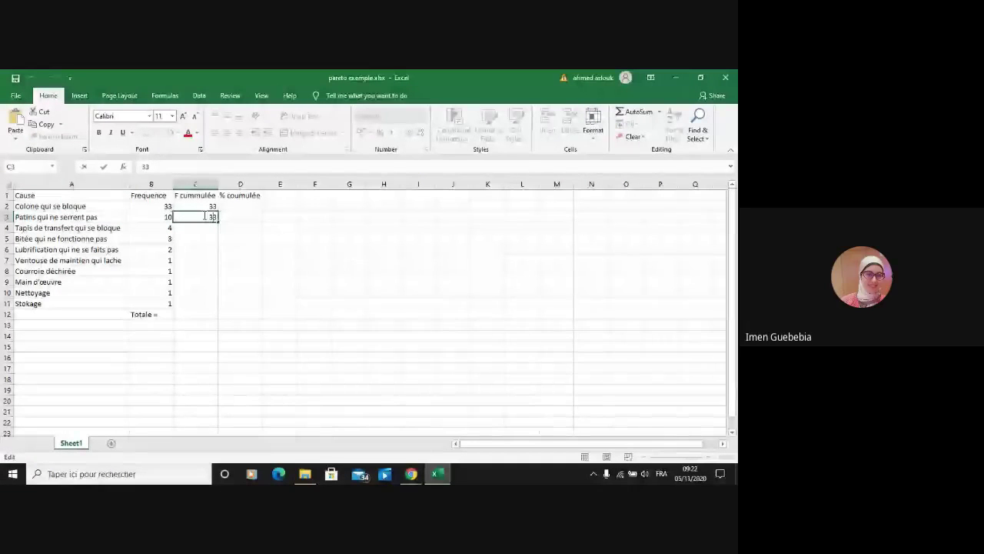
type("+10")
key("Return")
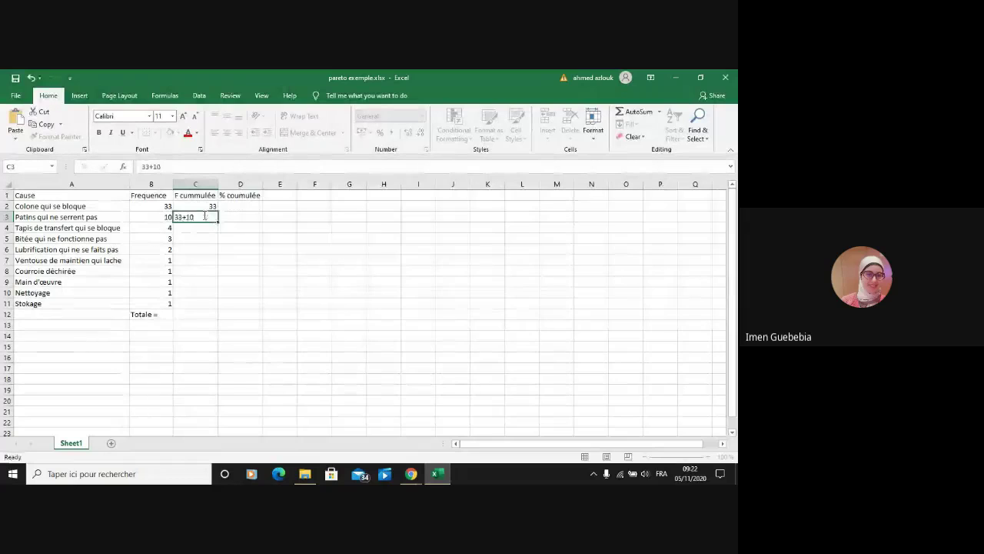
key("Up")
key("Up")
key("Down")
key("Left")
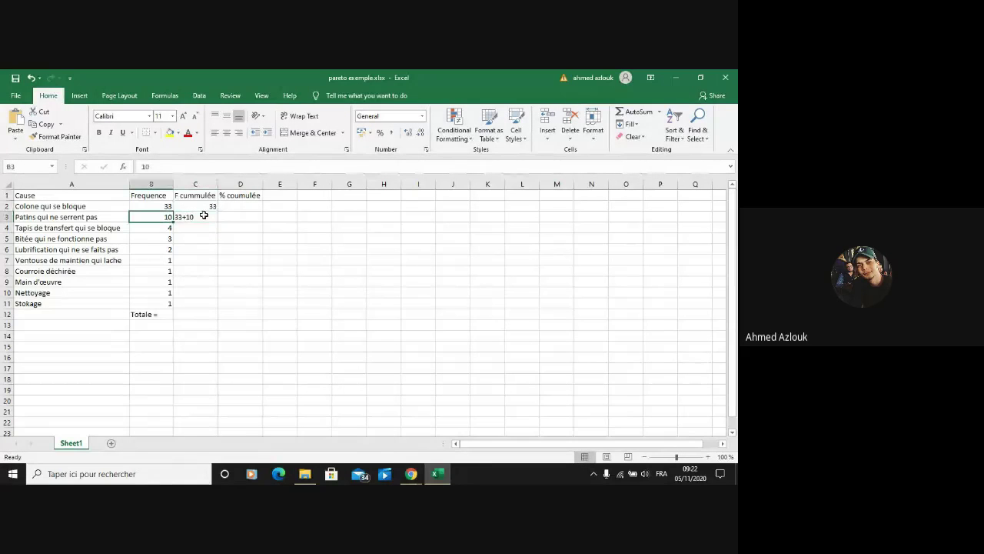
- Turn the entry in C3 into the formula =33+10
double_click(200, 217)
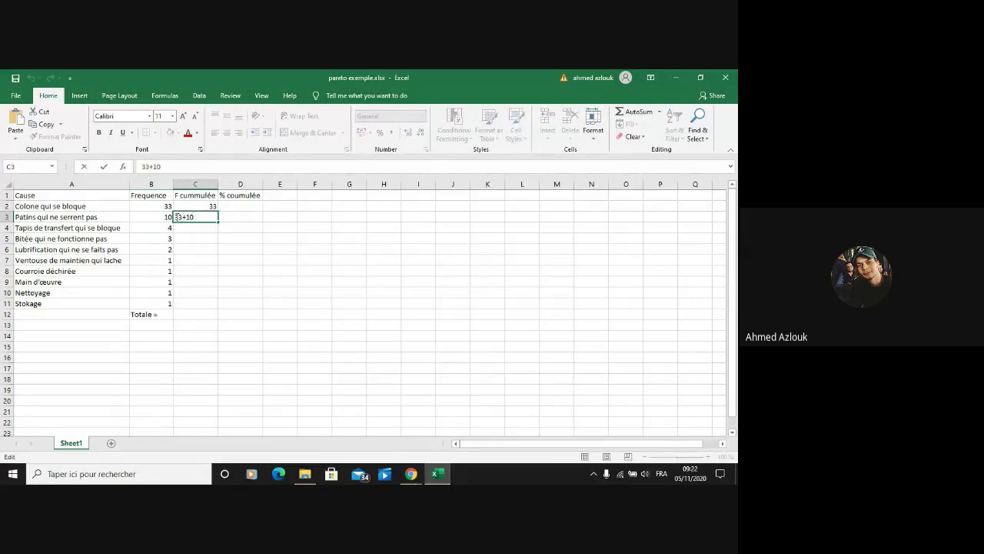
type("=")
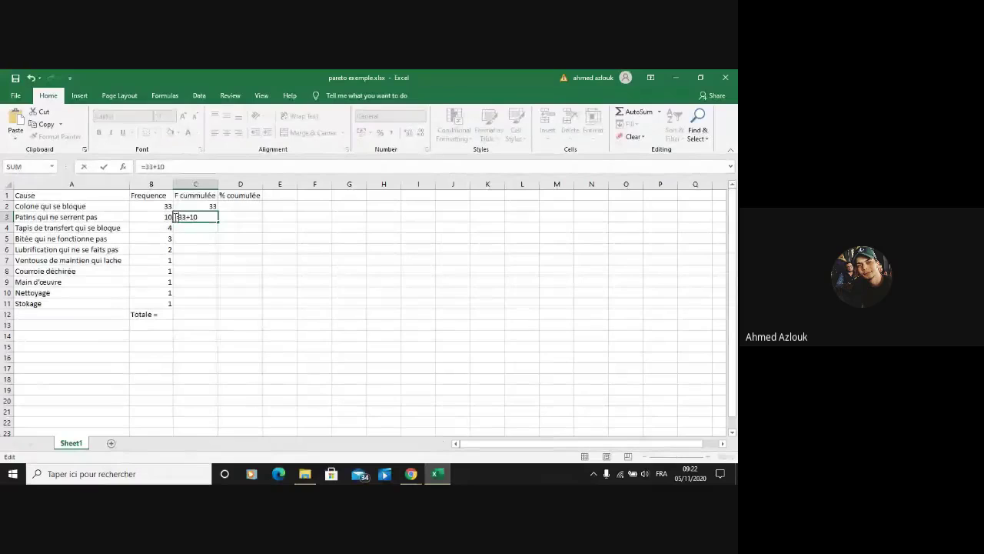
key("Return")
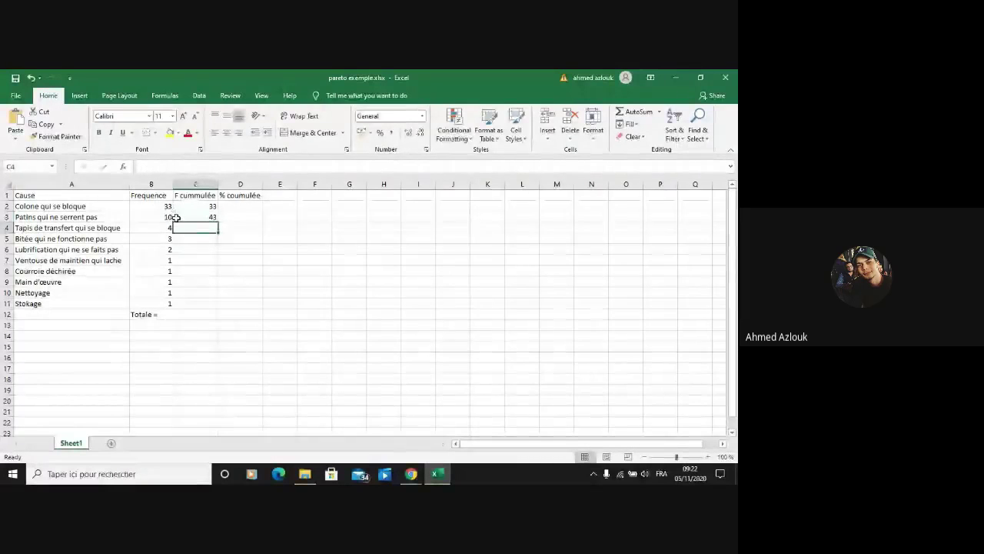
- Enter the cumulative frequencies 47, 50, 52, 53, 54, 55, 56 and 57 in cells C4 to C11
left_click_drag(184, 235, 200, 217)
left_click(167, 231)
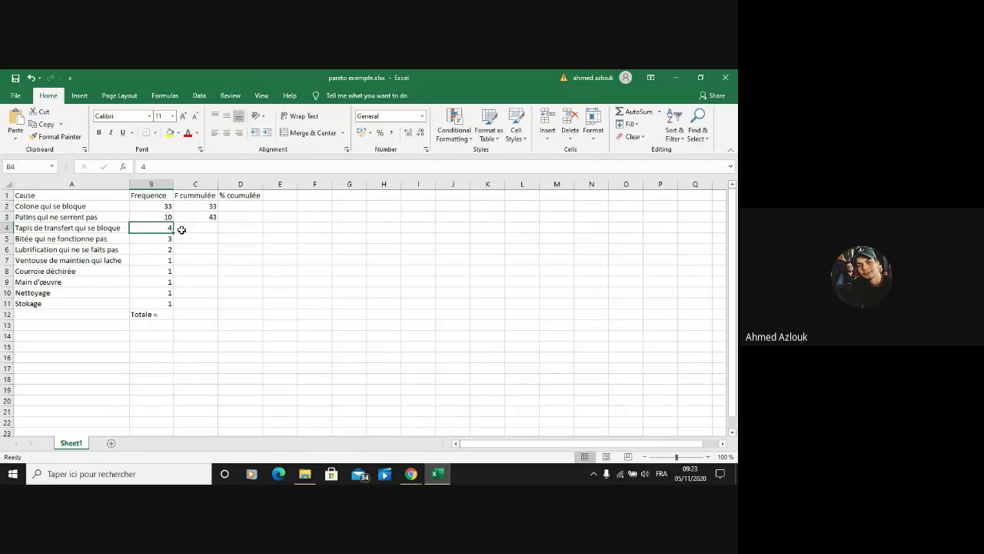
left_click(185, 230)
type("47")
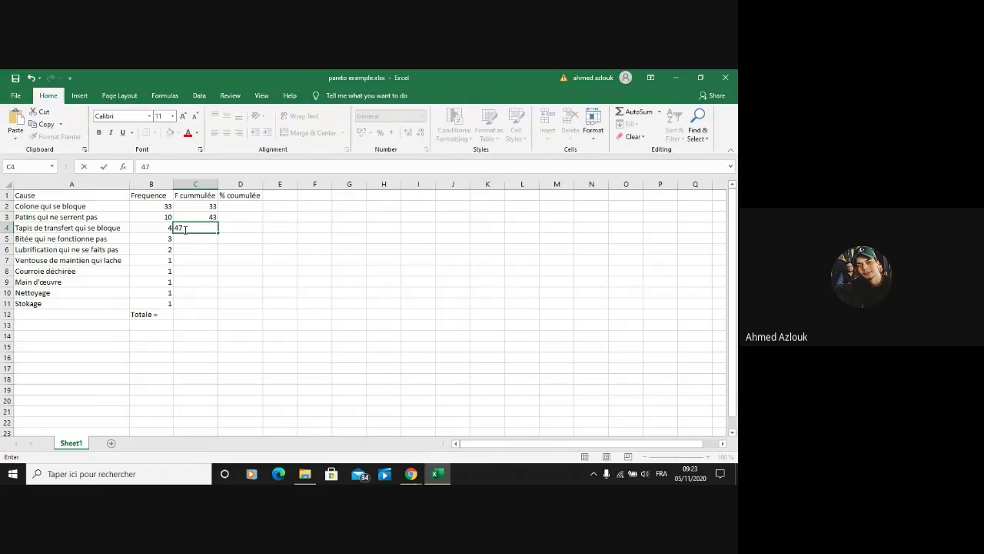
key("Return")
type("50")
key("Return")
type("52")
key("Return")
type("53")
key("Return")
type("54")
key("Return")
type("55")
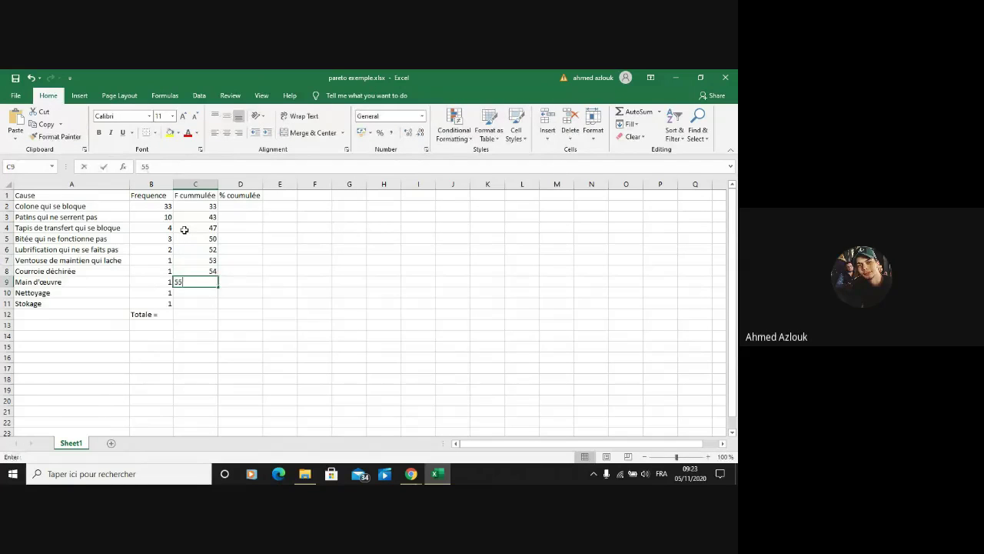
key("Return")
type("56")
key("Return")
type("57")
left_click(241, 210)
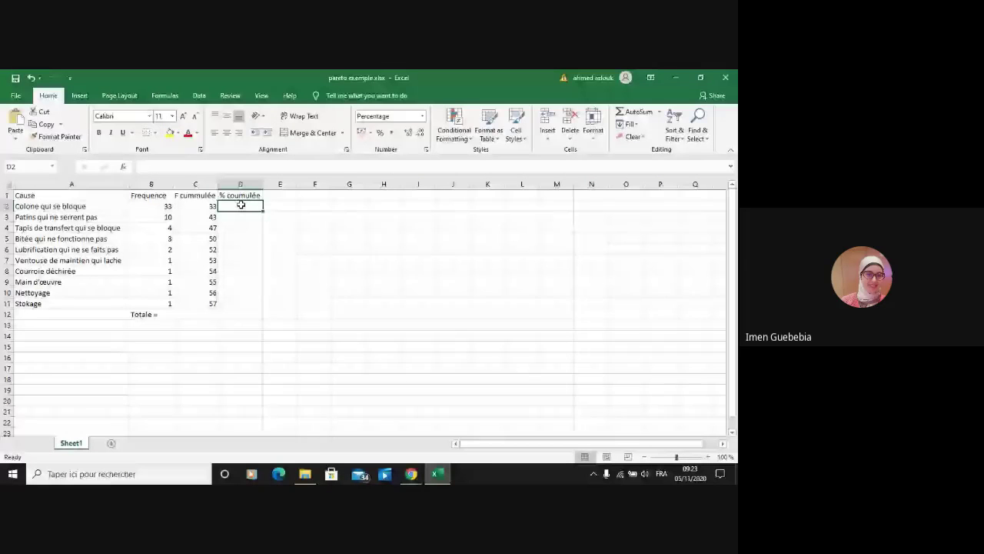
type("=")
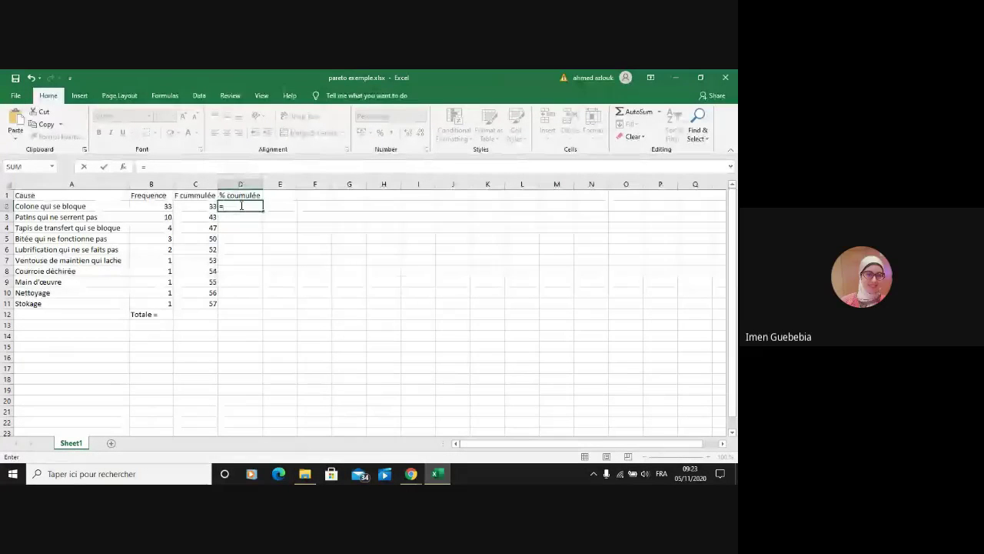
key("BackSpace")
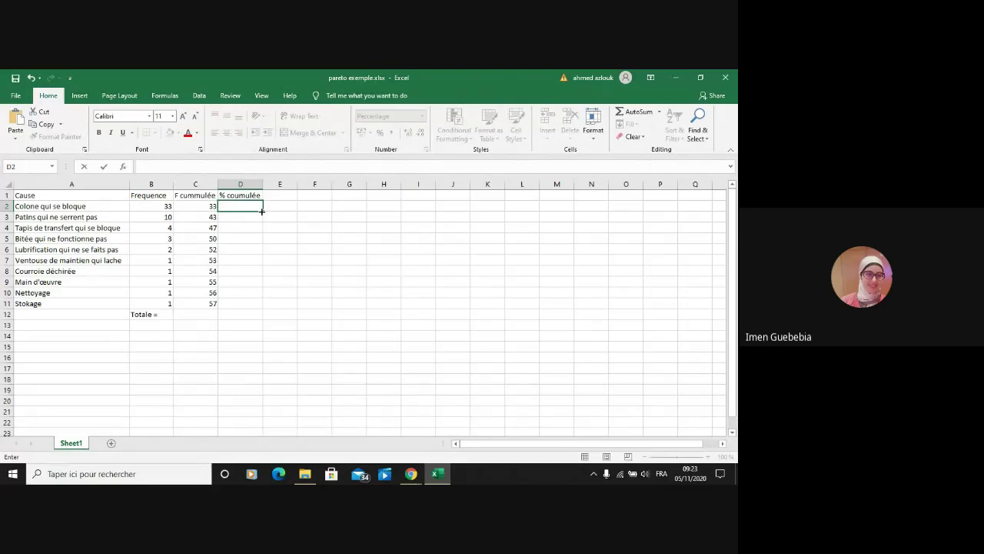
- Fill the formula from C3 down the cumulative frequency column to C11
left_click(210, 219)
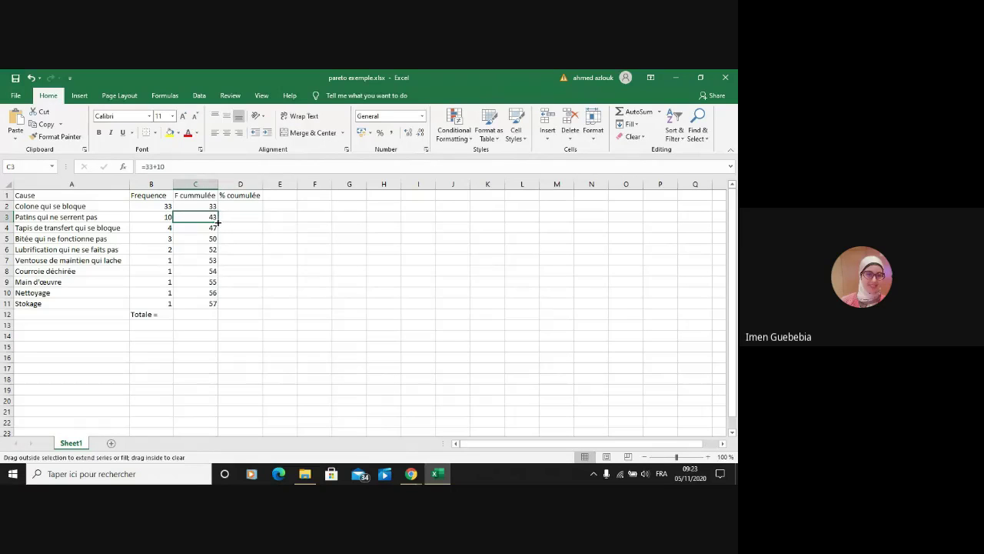
left_click_drag(218, 227, 219, 306)
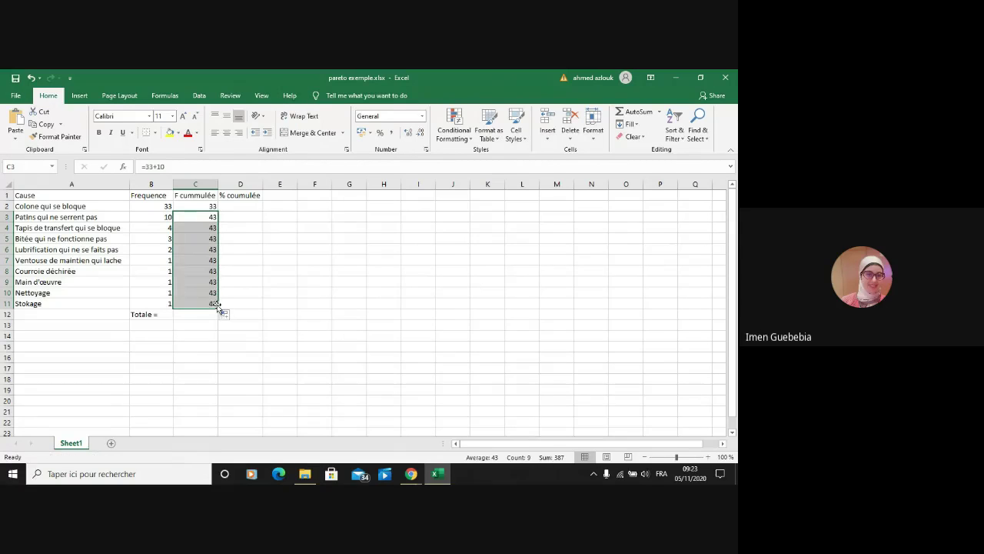
- Undo the last fill in the cumulative frequency column
key("ctrl+z")
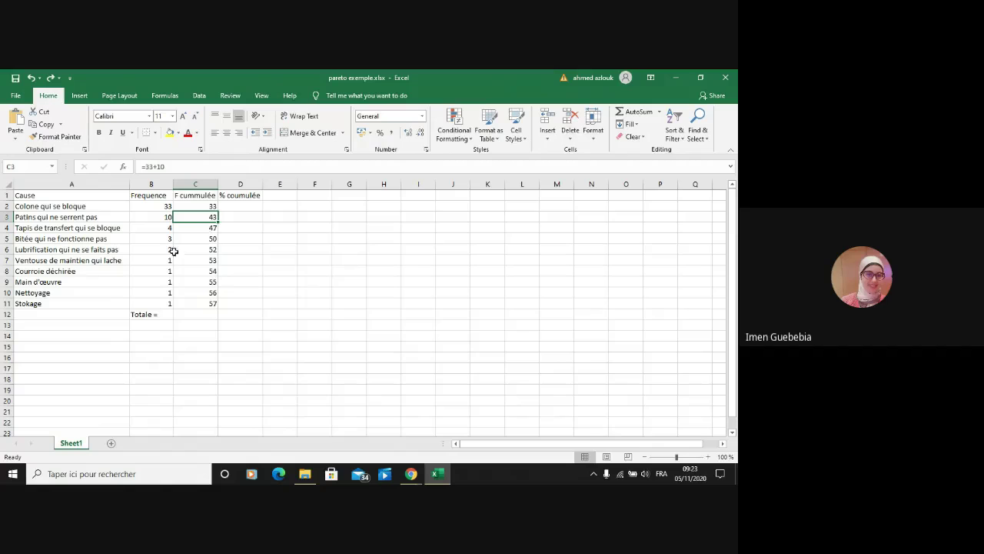
- Enter the formula =C2/$C$11 in D2 to calculate the first cumulative percentage
left_click(237, 206)
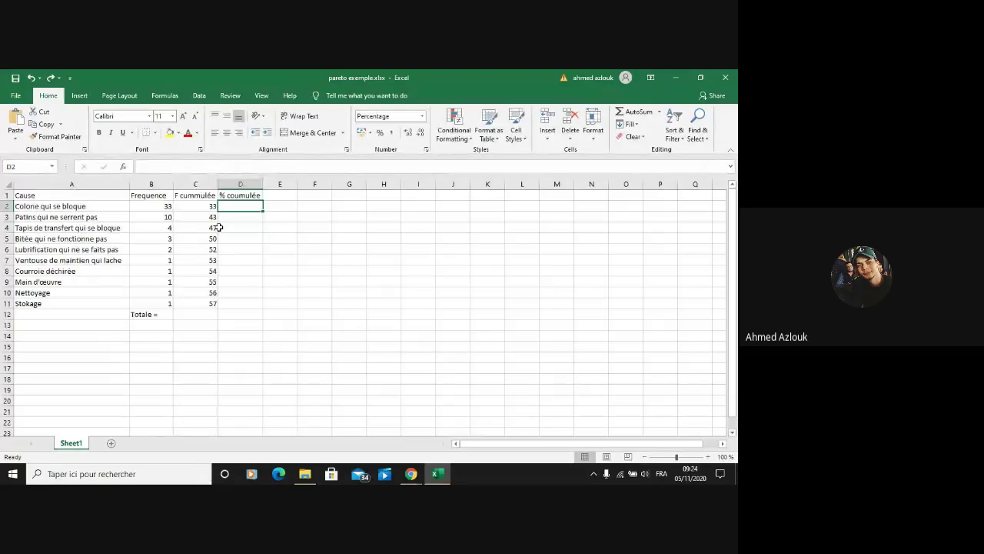
type("=")
left_click(210, 208)
type("/")
left_click(209, 303)
key("F4")
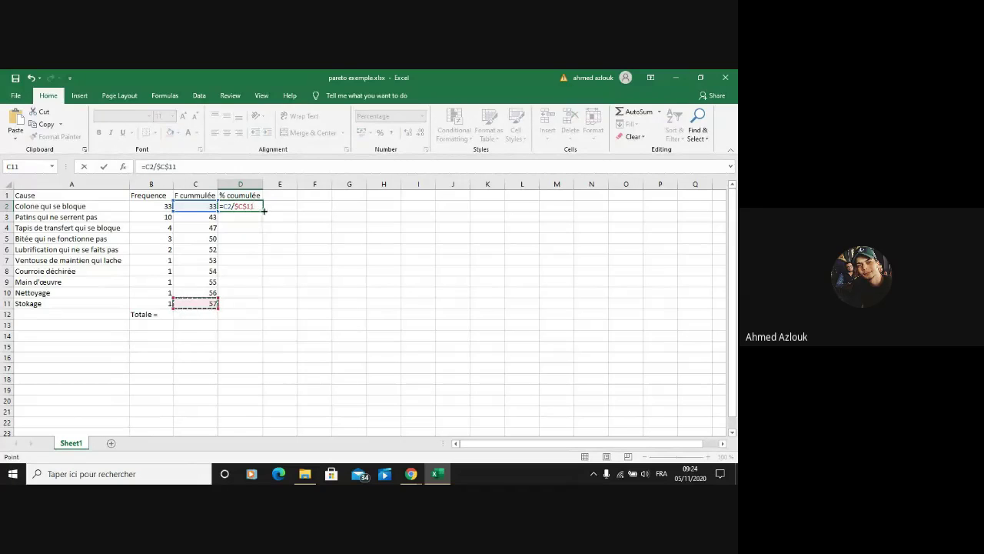
key("Return")
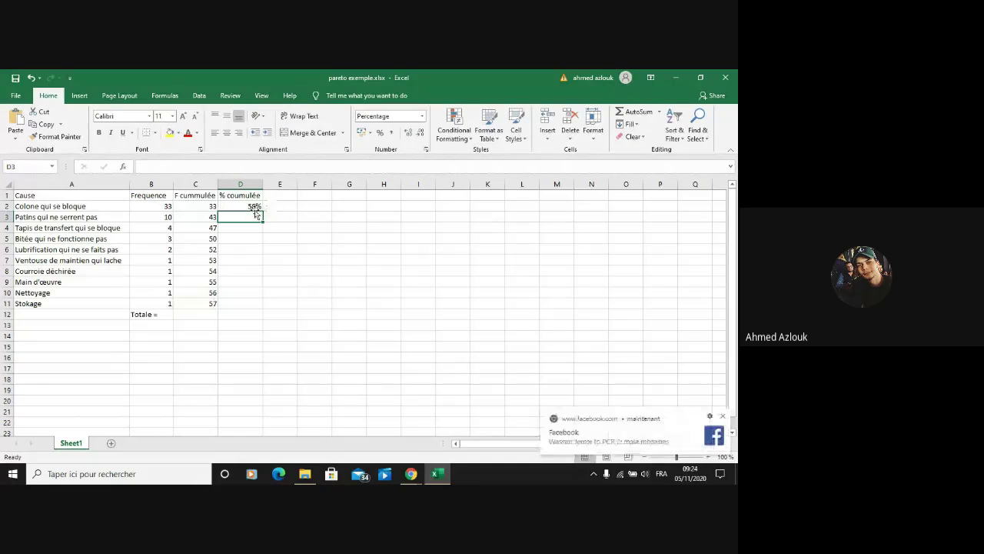
- Fill the cumulative percentage formula from D2 down to D11
left_click(262, 207)
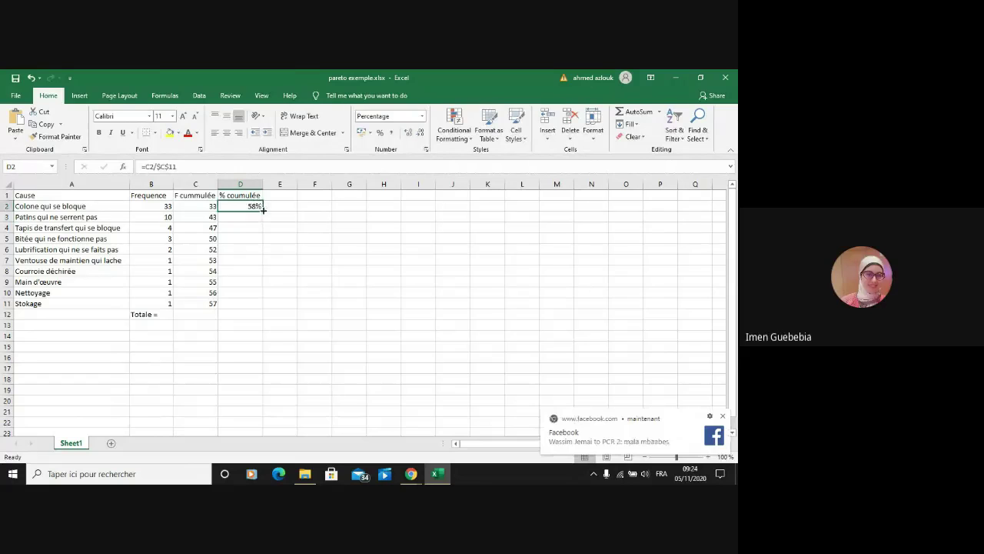
left_click_drag(263, 210, 258, 306)
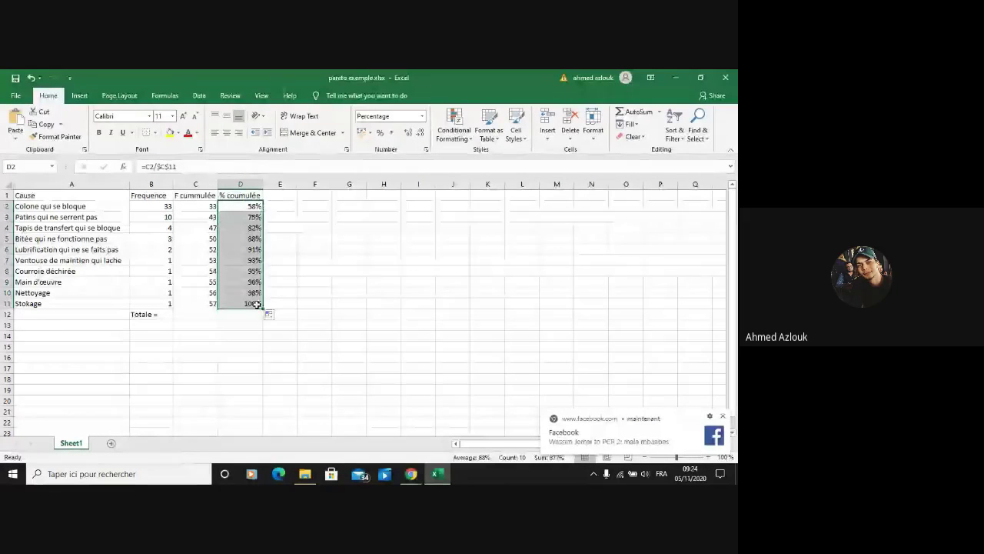
left_click(315, 314)
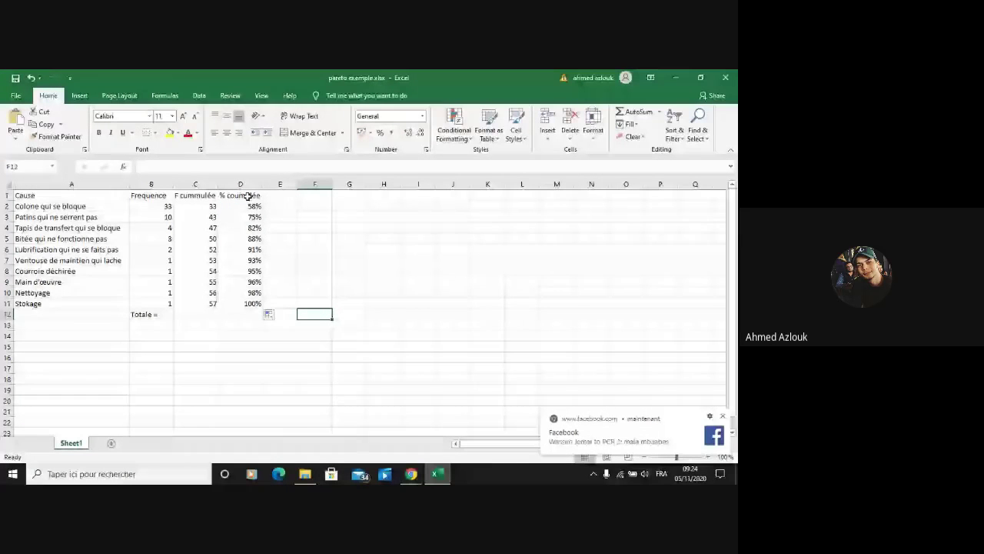
- Insert a Clustered Column - Line combo chart from the table range A1:D11
left_click_drag(26, 196, 239, 303)
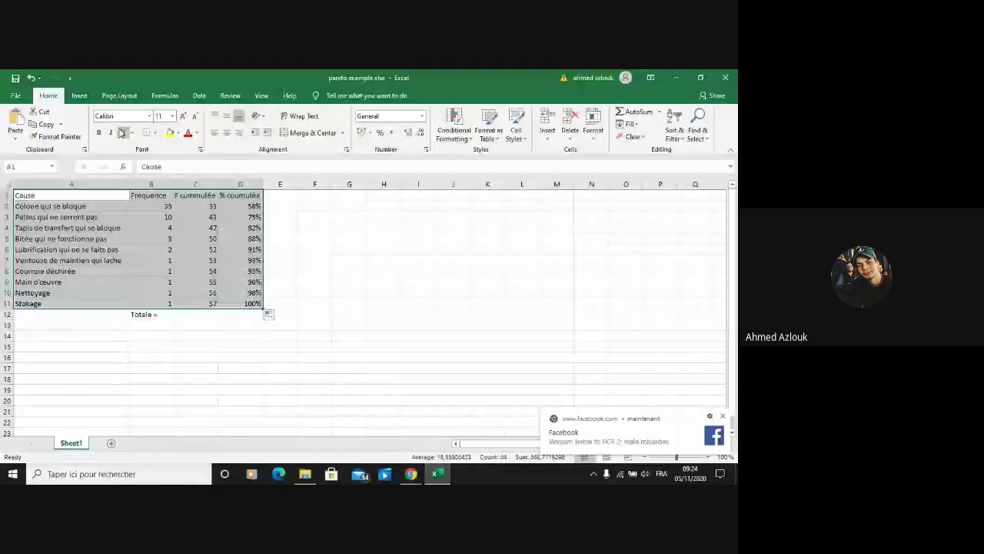
left_click(81, 96)
left_click(322, 123)
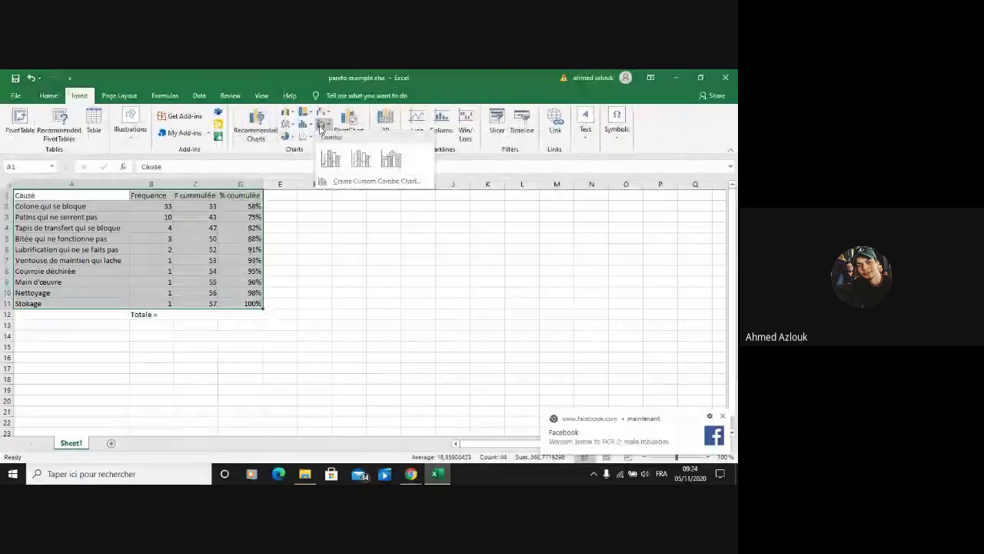
left_click(334, 161)
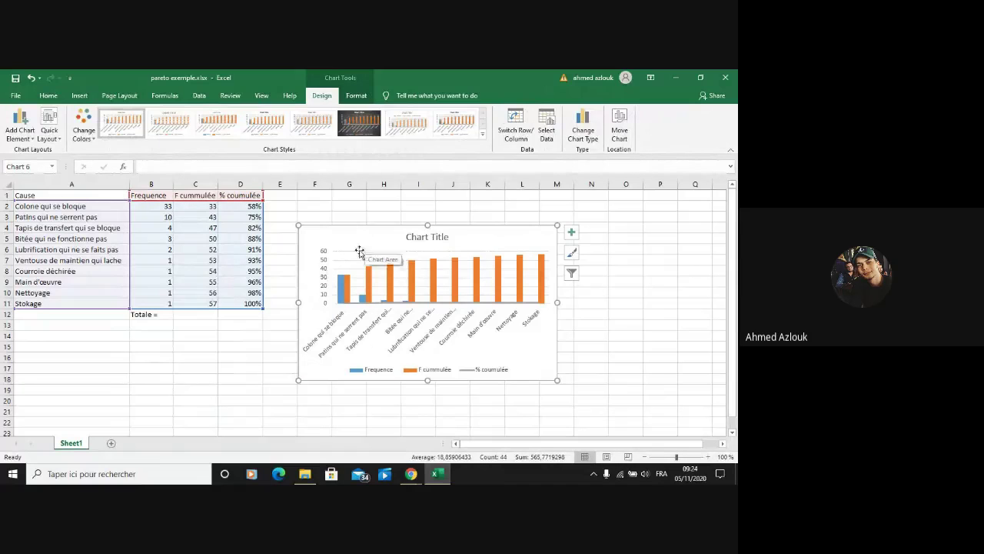
- Remove the Frequence series from the chart's data source
left_click(342, 286)
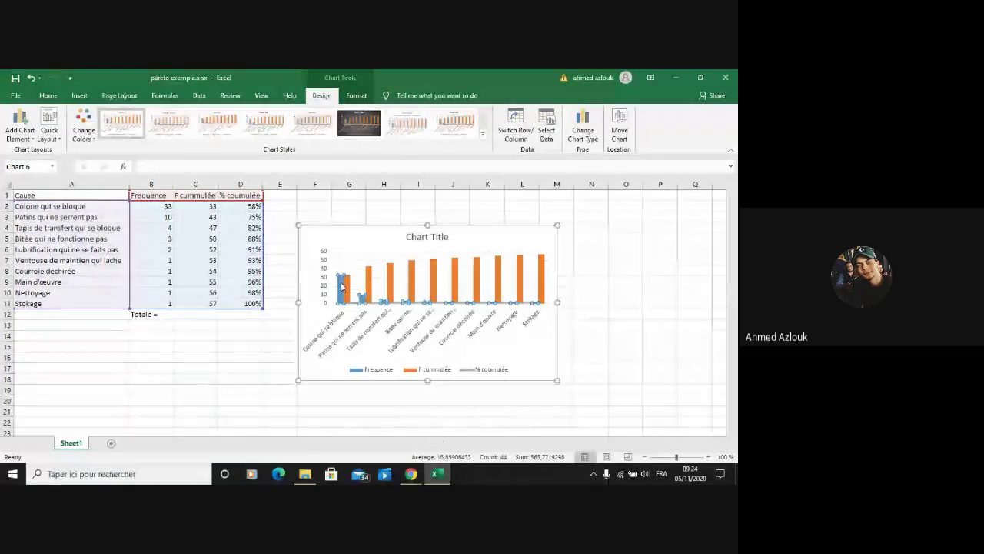
double_click(342, 287)
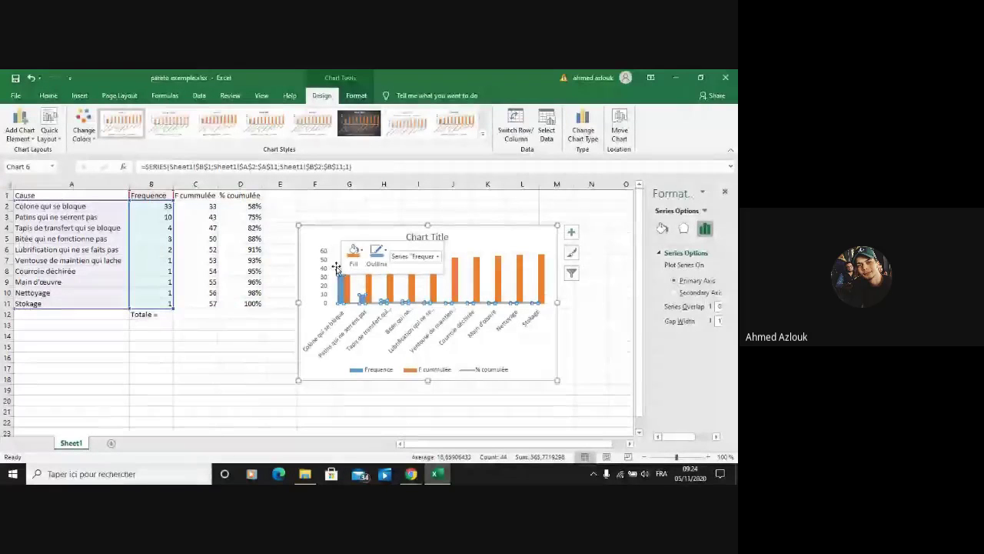
right_click(333, 261)
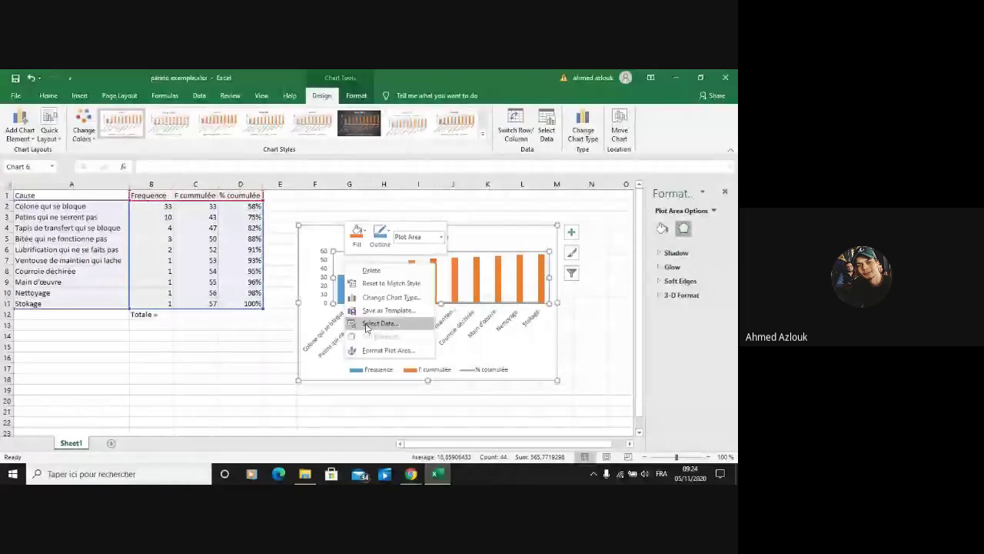
left_click(366, 323)
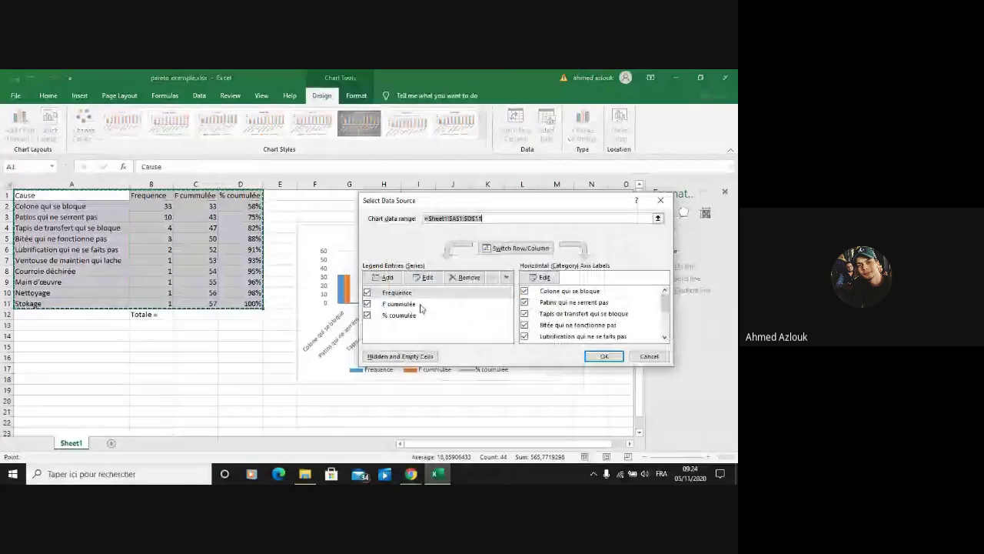
left_click(455, 278)
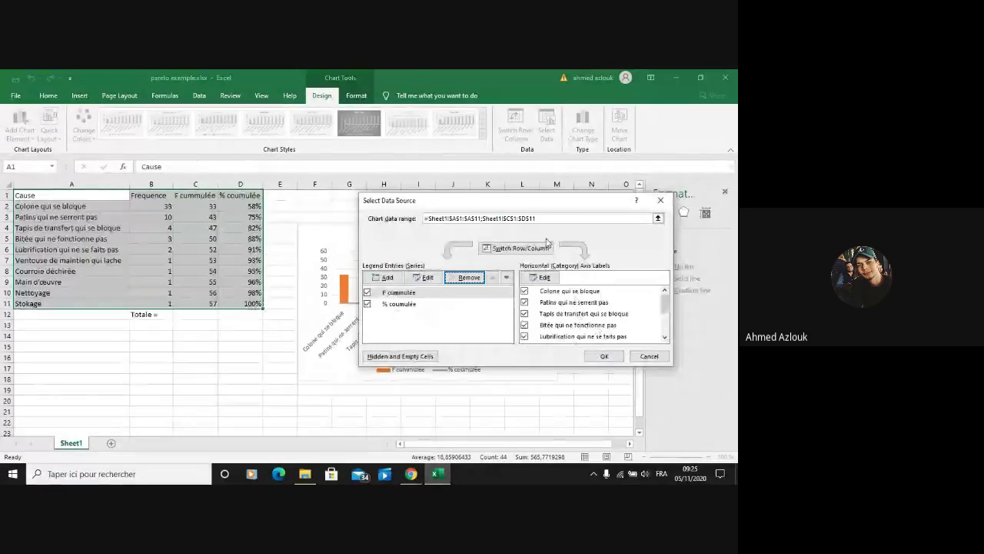
left_click_drag(536, 202, 469, 171)
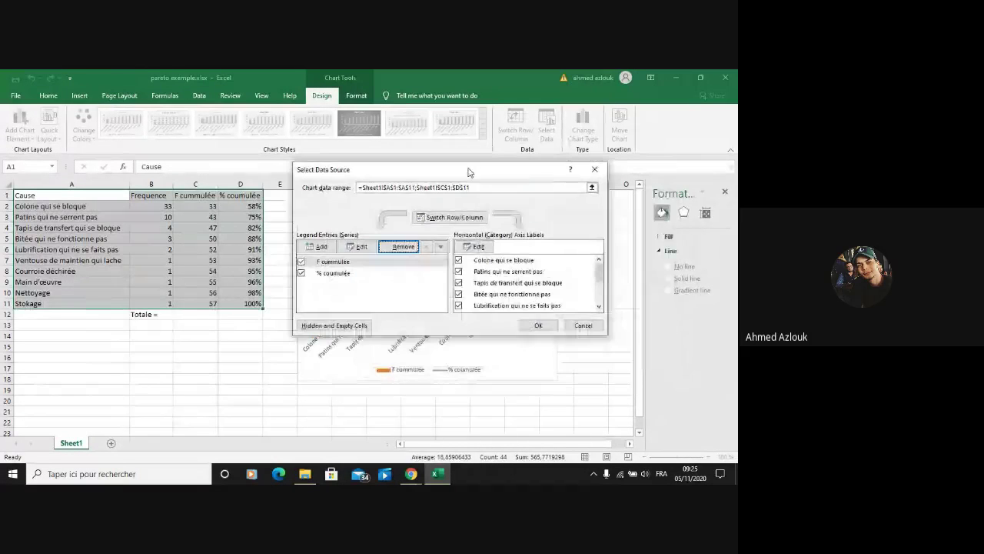
left_click(539, 325)
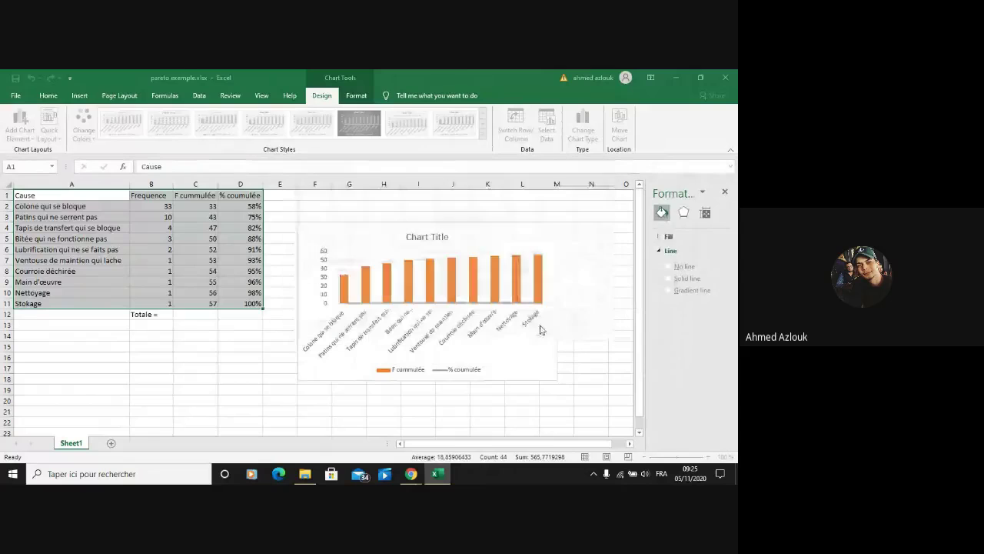
- Change the chart to the combo type Clustered Column - Line on Secondary Axis
right_click(395, 274)
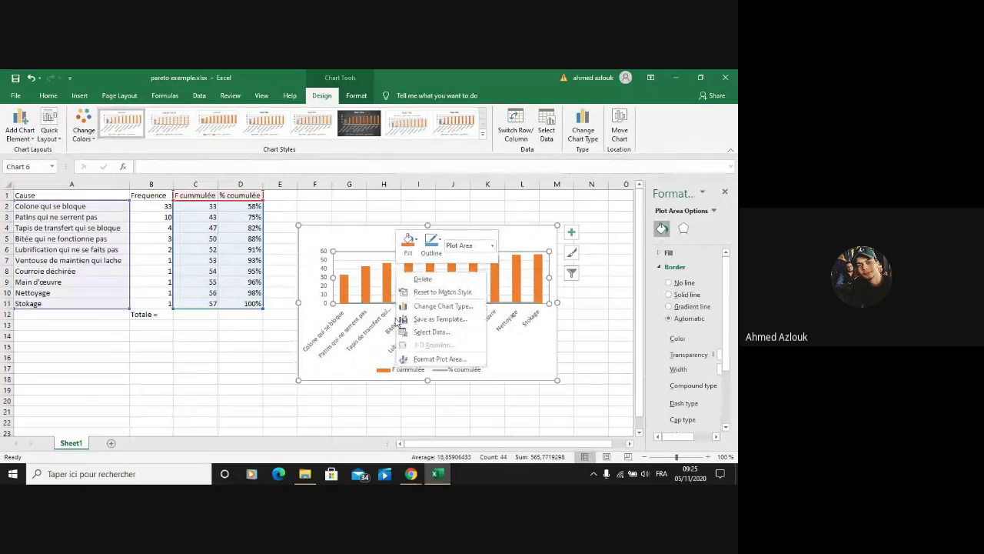
left_click(373, 277)
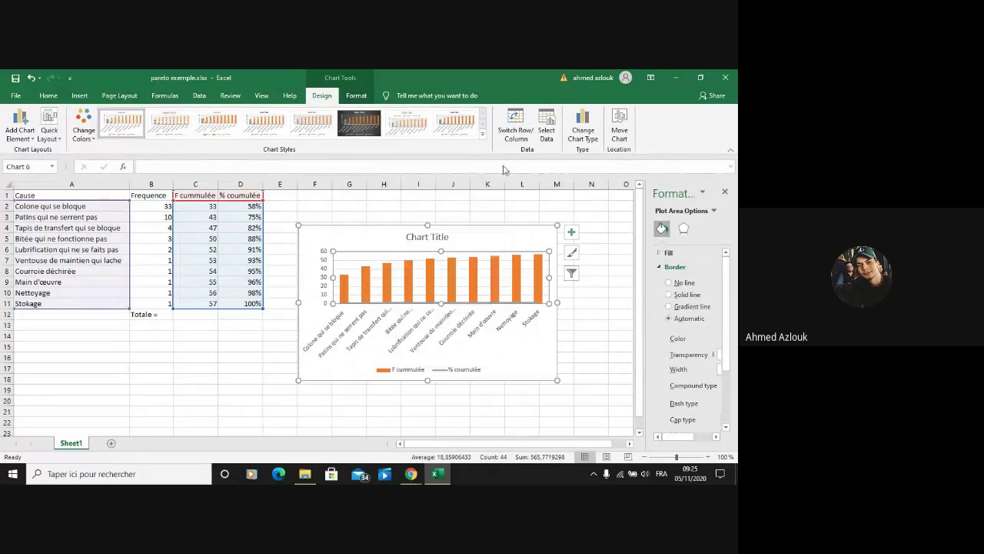
left_click(583, 124)
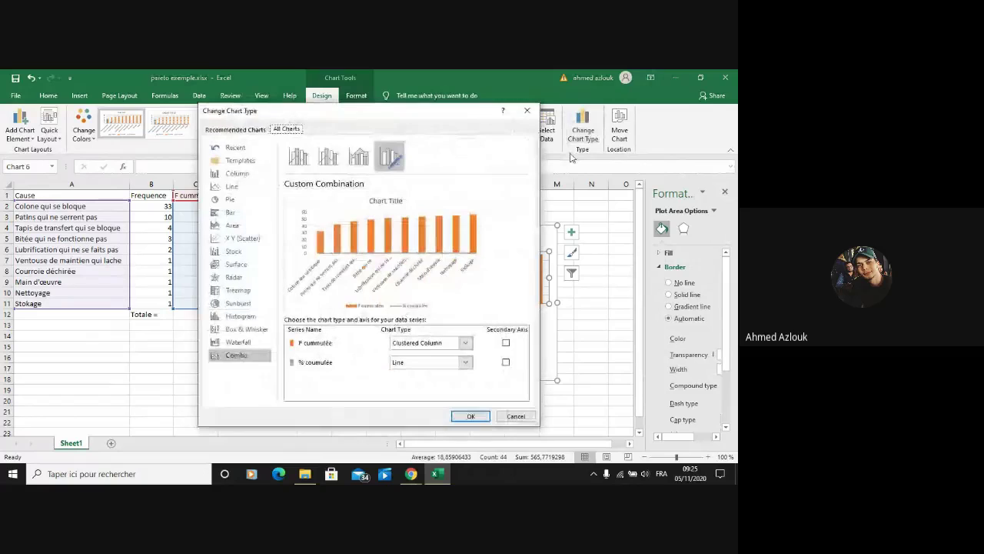
left_click(325, 157)
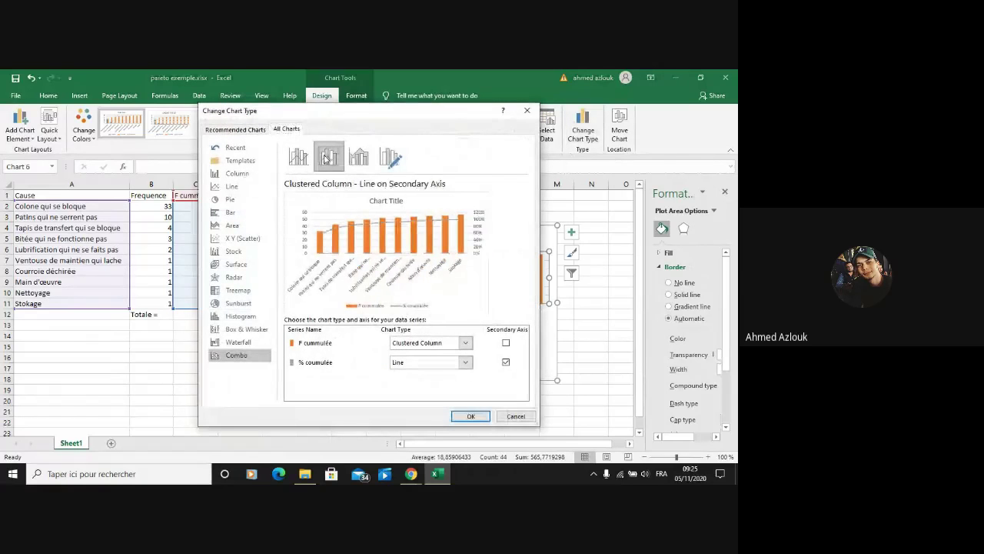
left_click(466, 416)
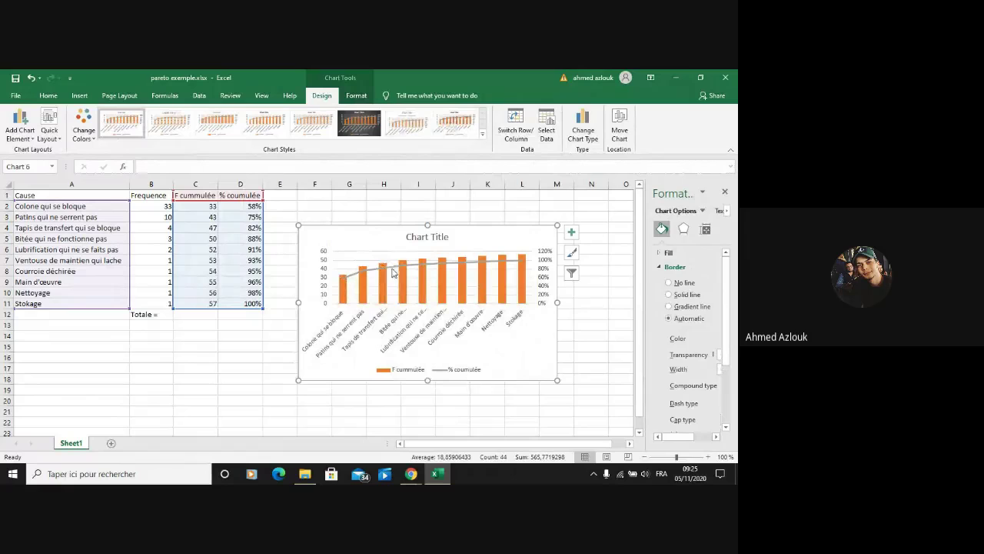
- Move the chart slightly further up and away from the table, and set its title to "pareto"
left_click_drag(372, 240, 395, 231)
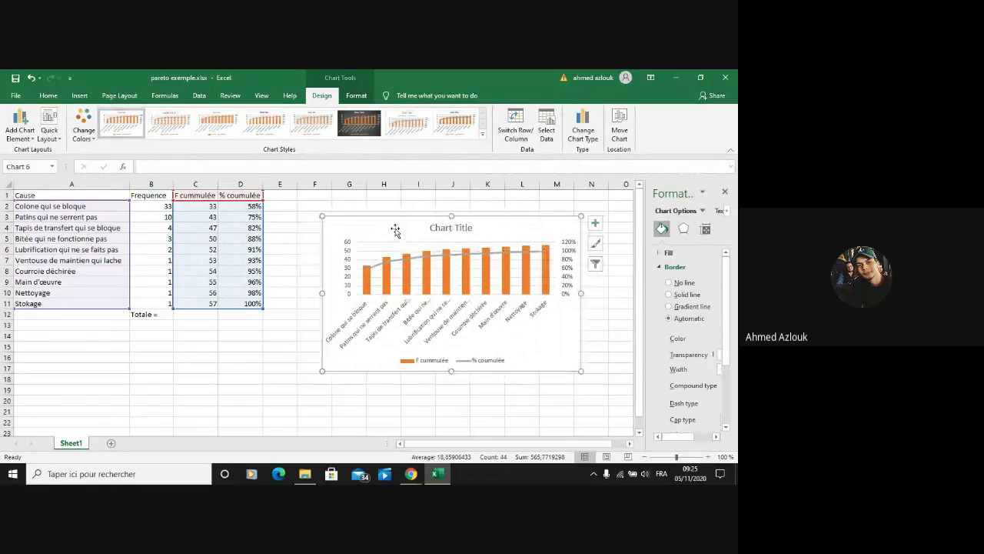
left_click(452, 228)
triple_click(452, 227)
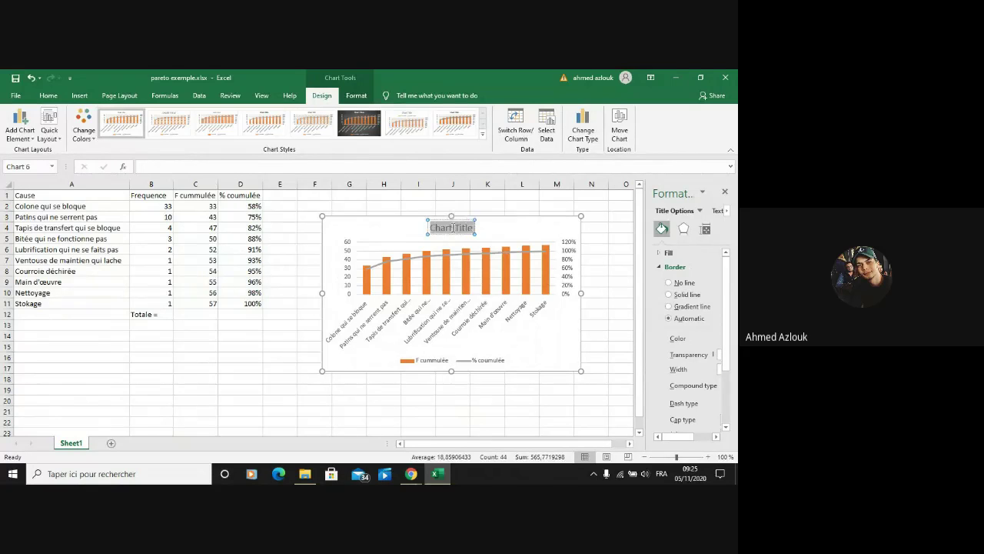
type("pareto")
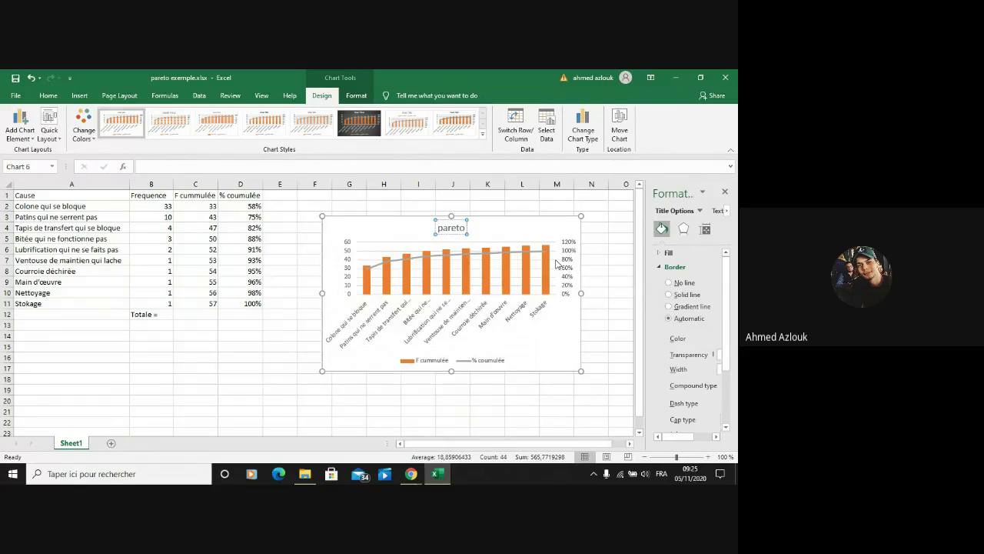
- Set the border colour of the chart's "Tapis de transfert qui se bloque" column to gold
mouse_move(407, 263)
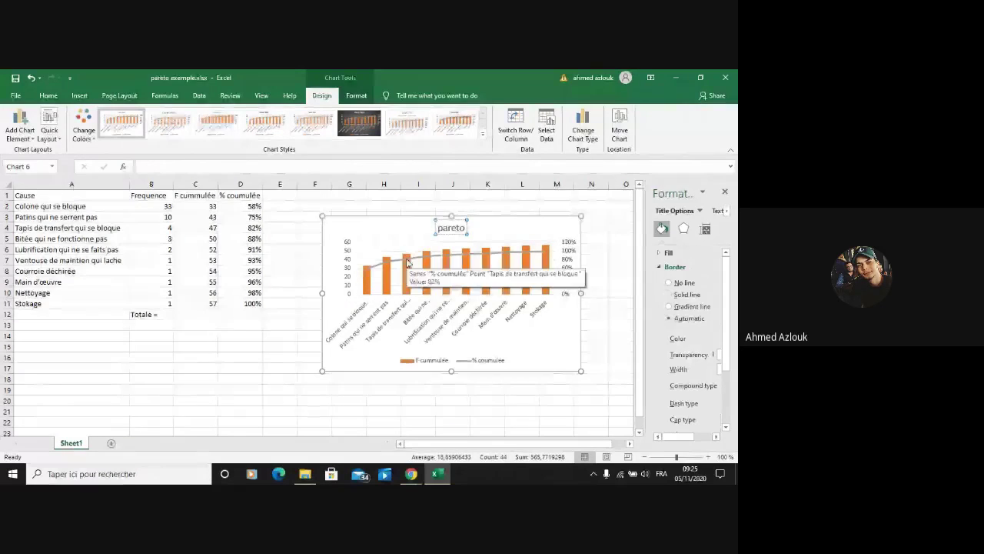
left_click(407, 263)
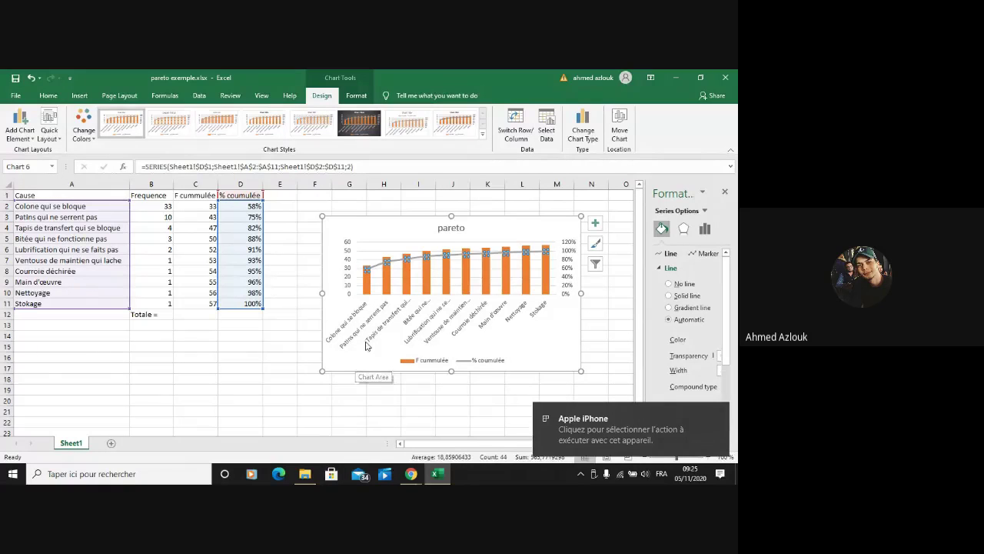
right_click(408, 281)
key("Escape")
right_click(408, 281)
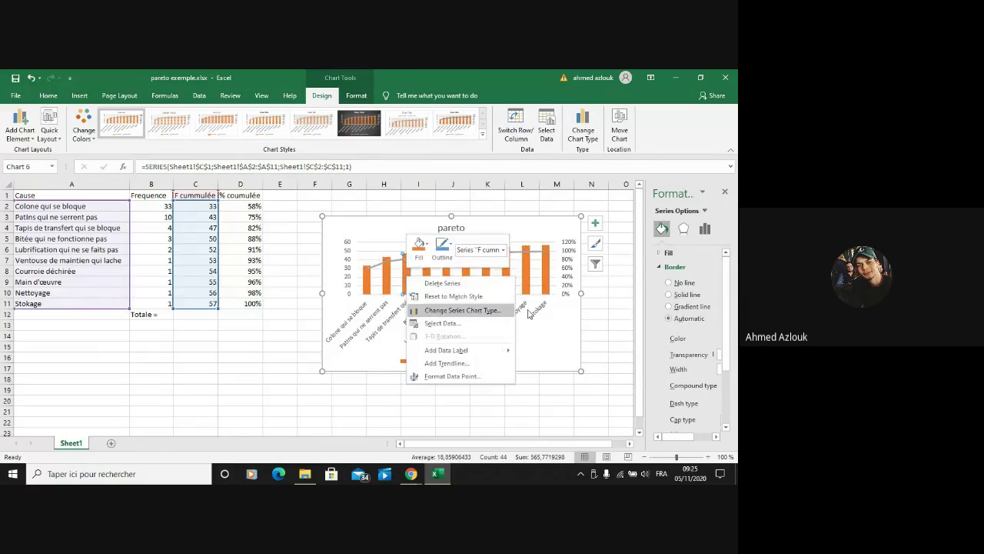
left_click(687, 238)
left_click(684, 230)
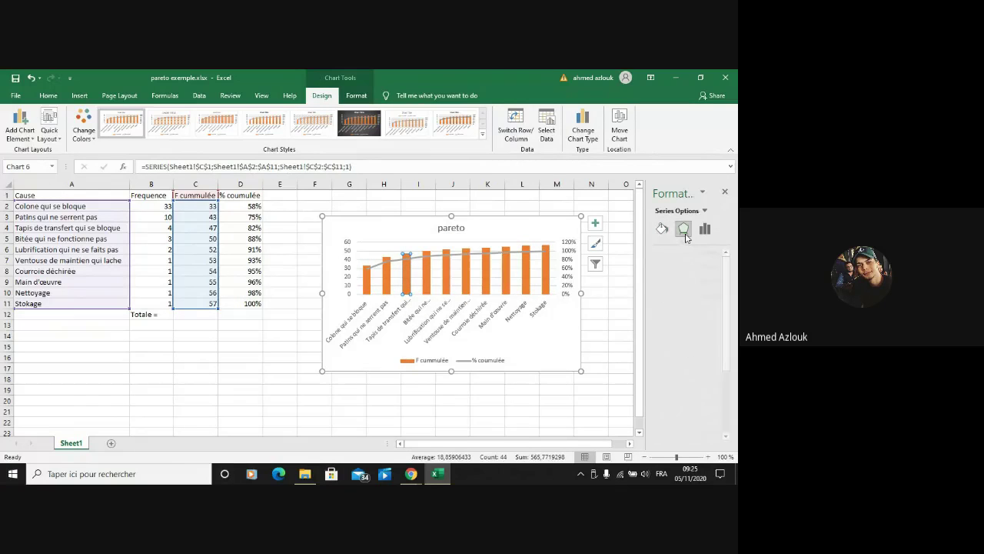
left_click(705, 229)
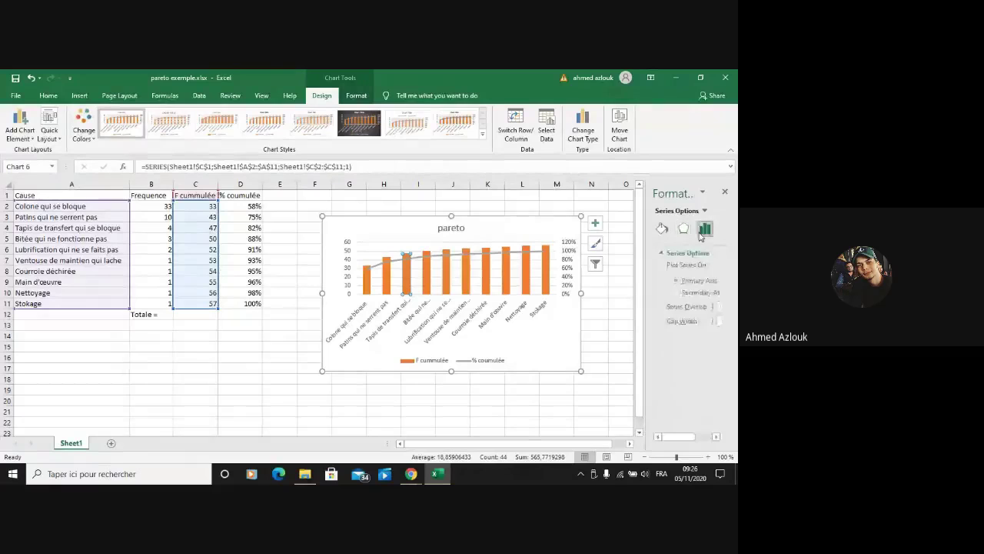
left_click(662, 230)
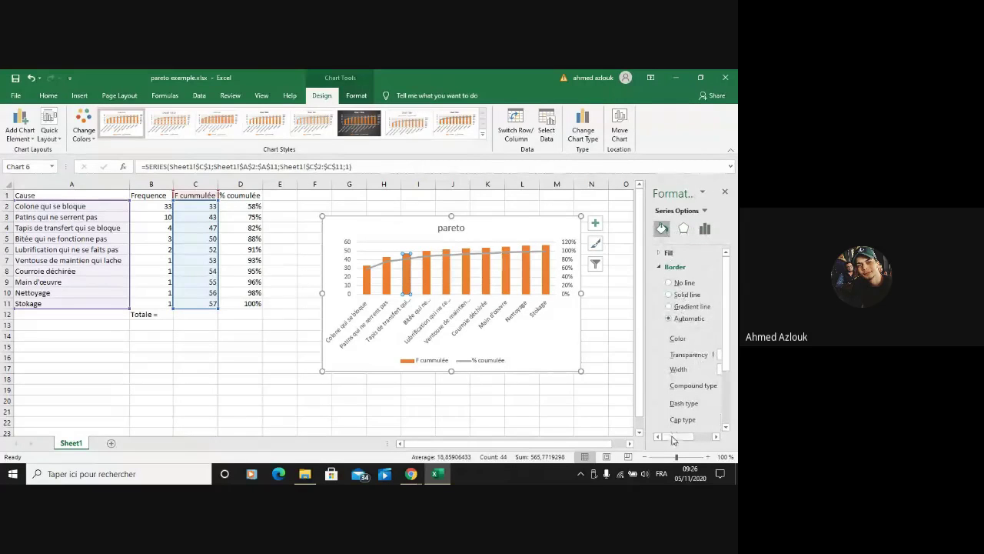
left_click_drag(674, 439, 689, 439)
left_click(707, 338)
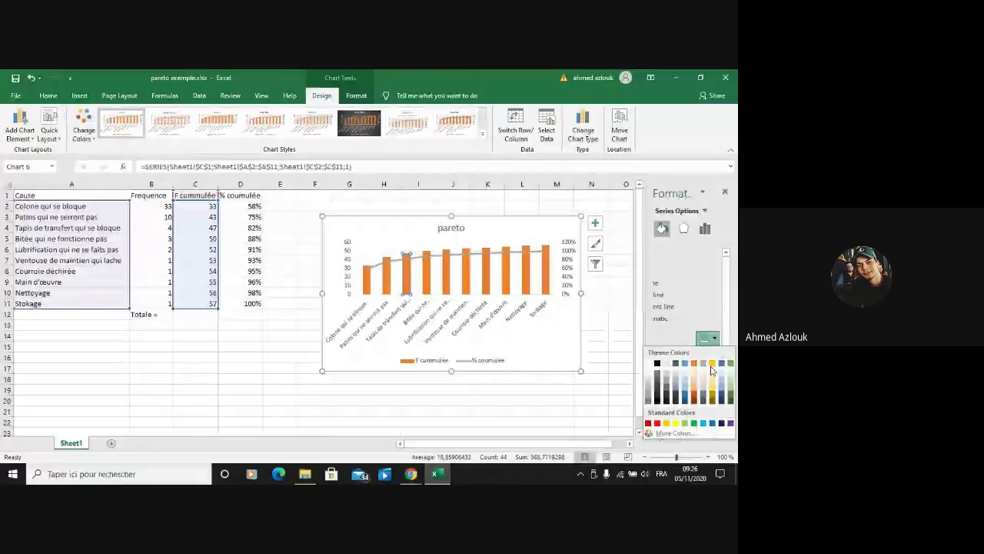
left_click(713, 369)
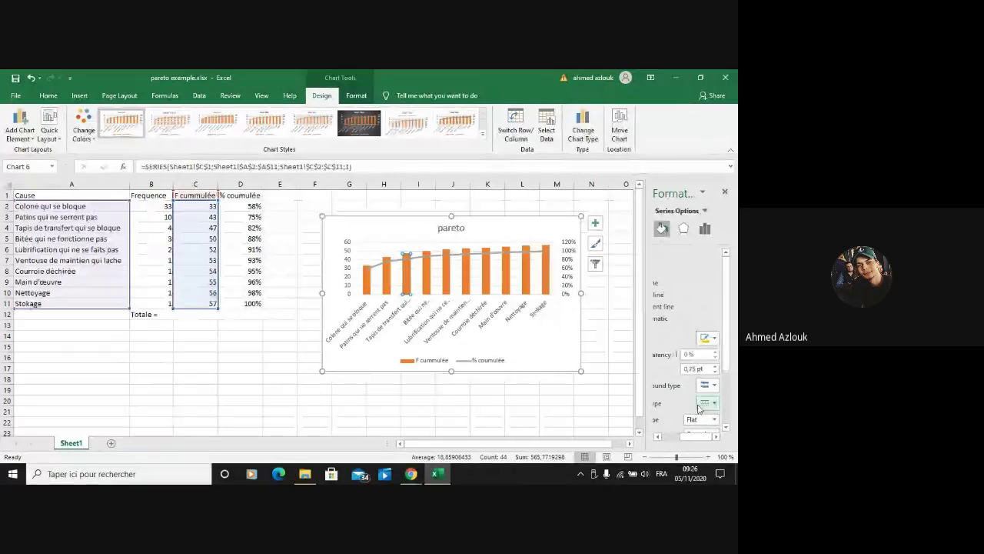
- Apply the gold theme colour once more to the border of the same chart column
left_click_drag(695, 437, 676, 437)
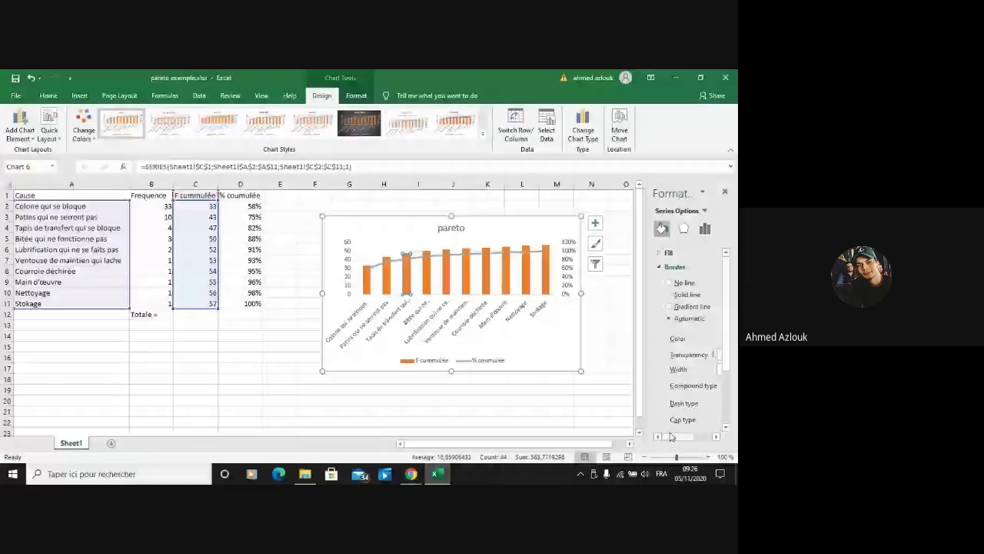
left_click(707, 340)
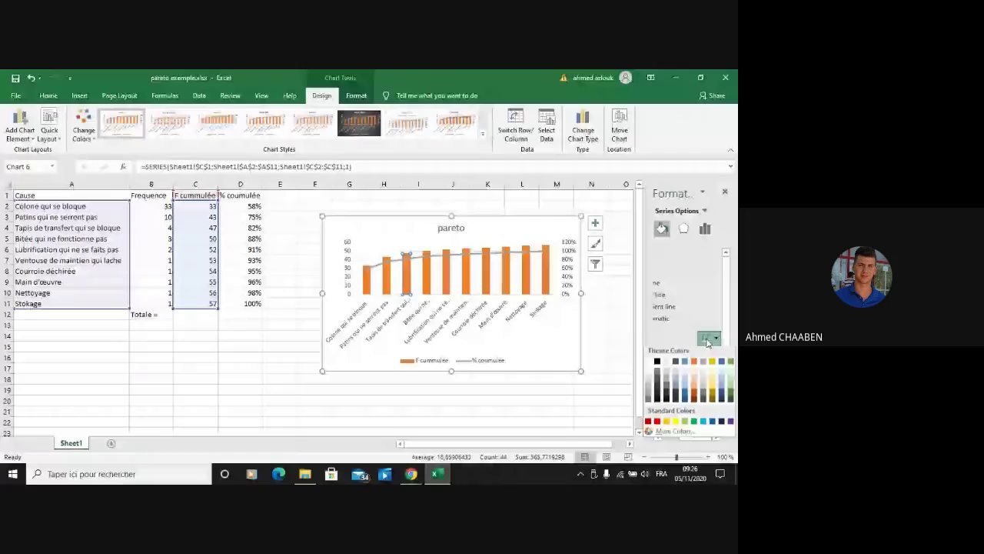
left_click(711, 364)
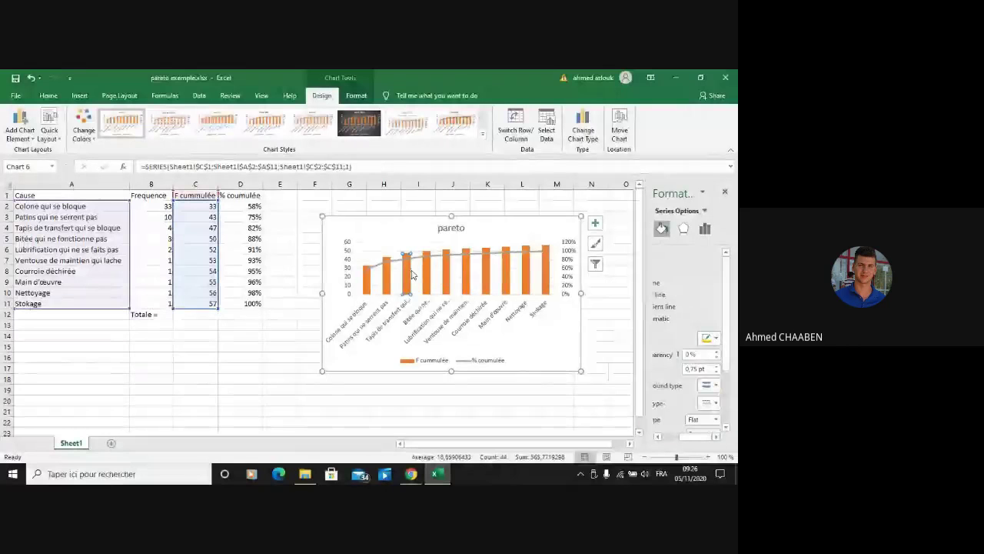